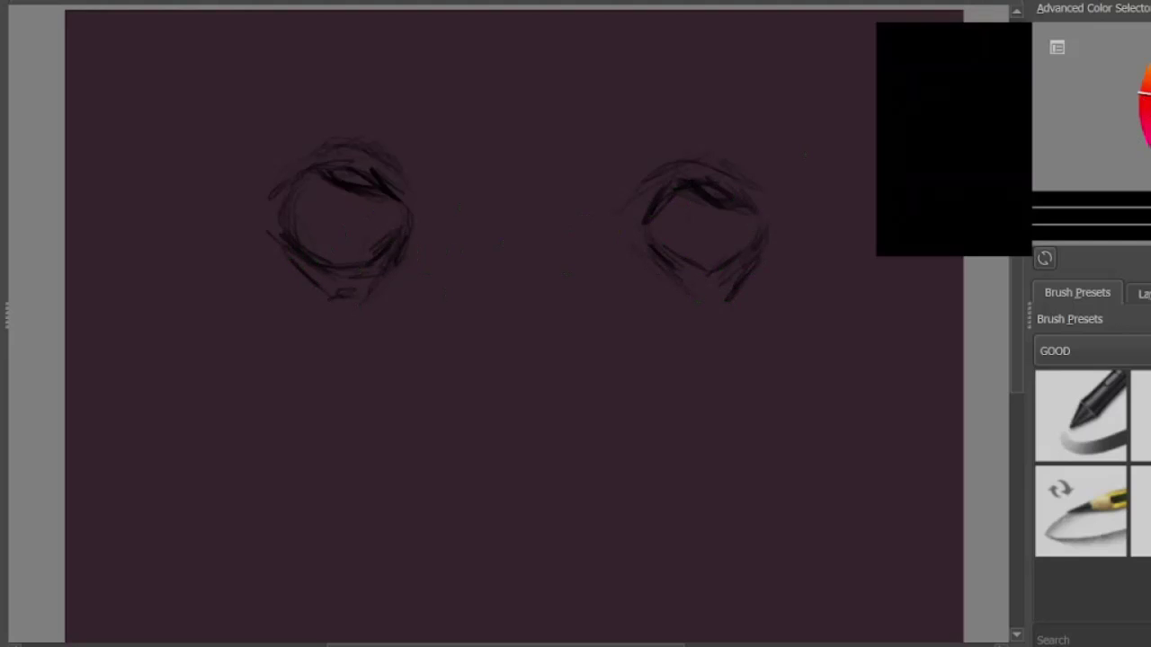
Fill the drooping lower lids of both eyes with crimson and layer lighter pink strokes over them.
left_click(1144, 116)
left_click(1150, 108)
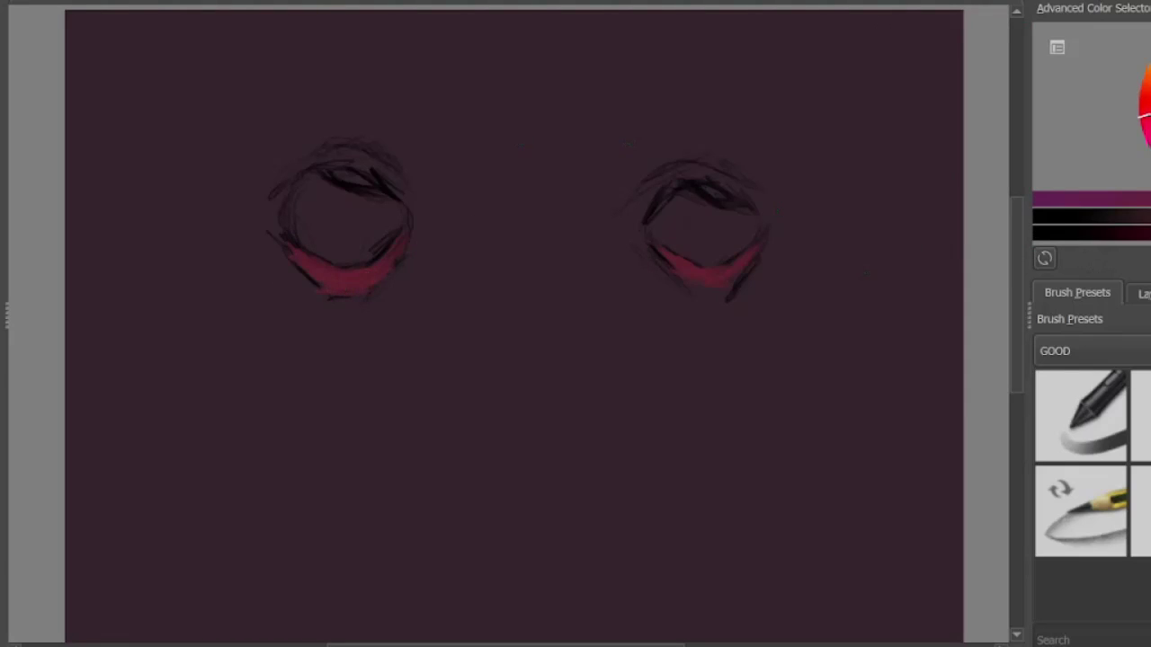
left_click(1150, 108)
left_click_drag(676, 260, 709, 271)
mouse_move(350, 260)
left_mouse_down()
mouse_move(416, 234)
mouse_move(338, 276)
mouse_move(366, 270)
mouse_move(306, 276)
mouse_move(373, 286)
left_mouse_up()
Dab pink tear ducts into the inner corners of both eyes and blend the lower-lid strokes with sampled crimson.
left_click(700, 276, "ctrl")
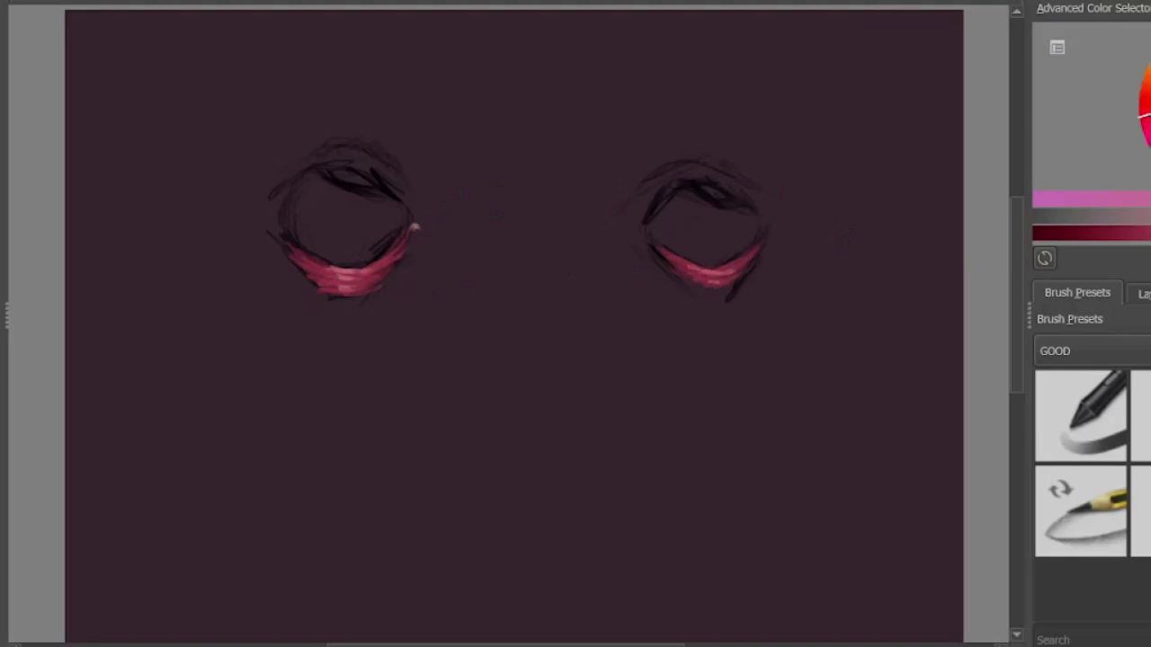
left_click(643, 231, "ctrl")
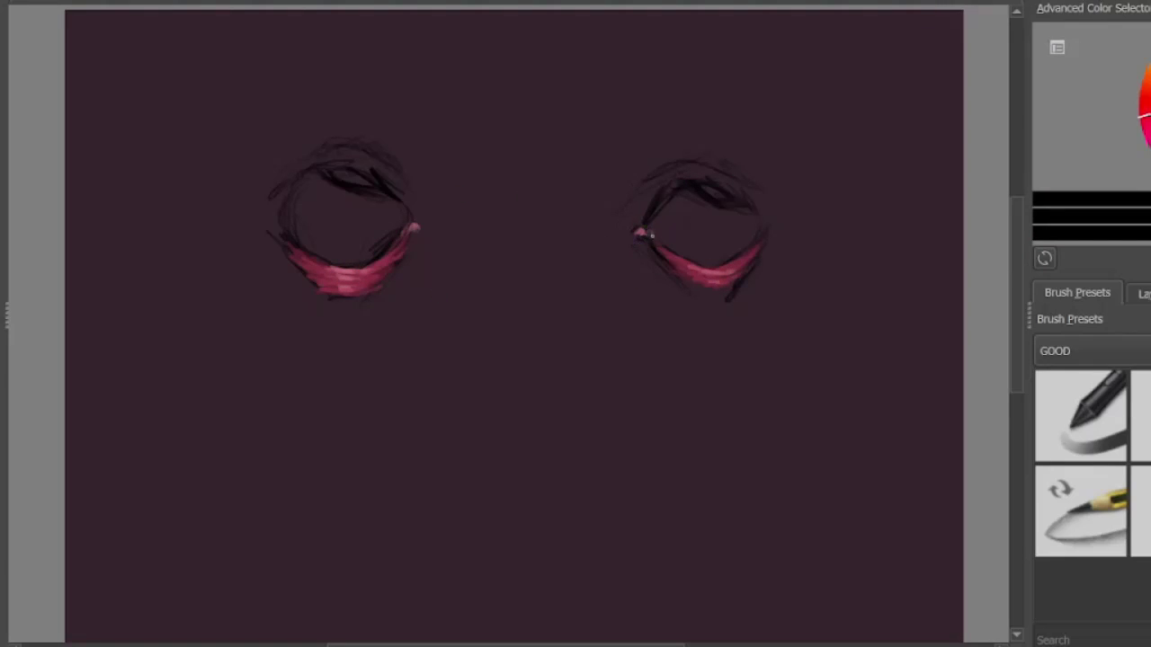
scroll(500, 108, "up", 1)
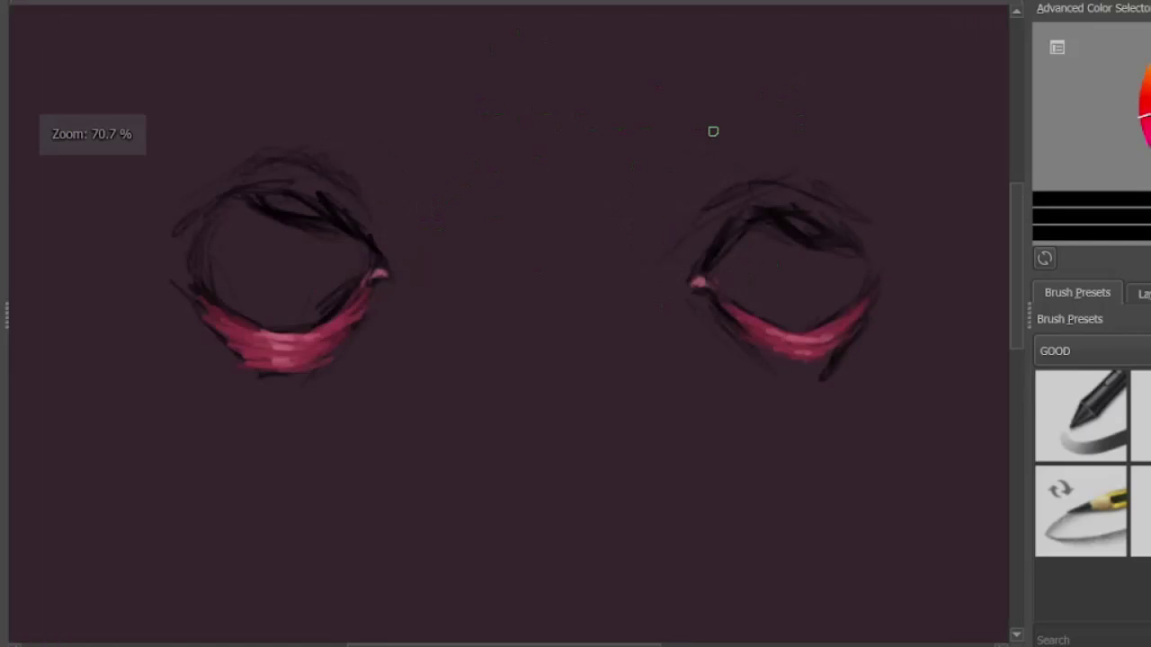
left_click(749, 322, "ctrl")
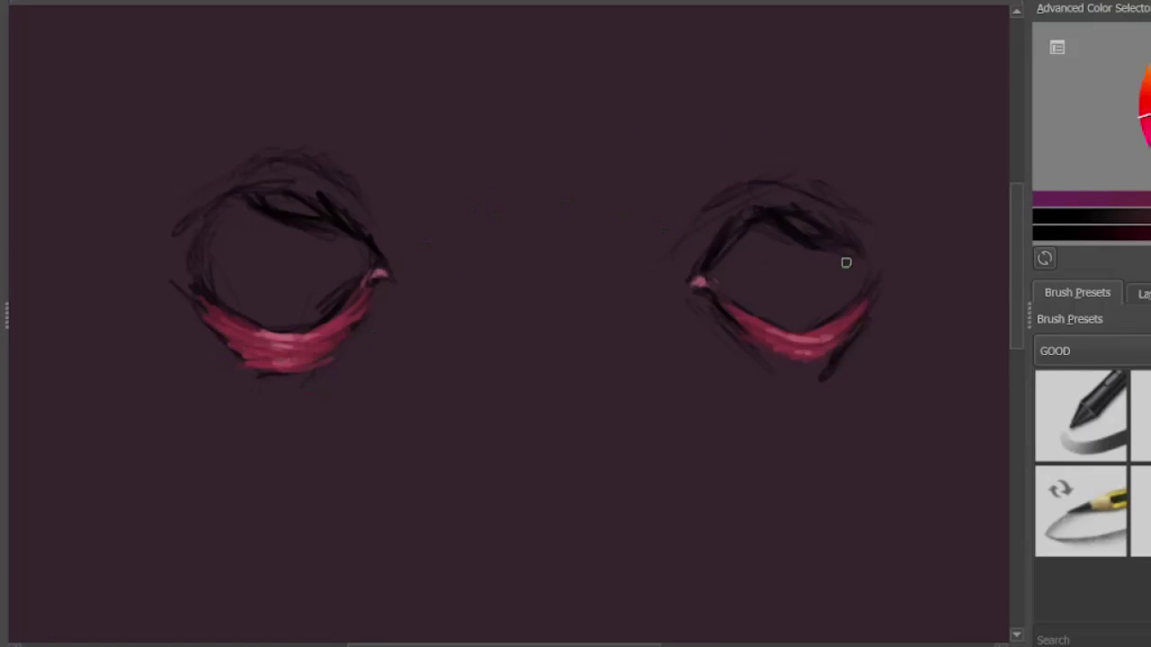
Choose a muted orange-brown hue and block in both eyeballs with dull taupe.
left_click(1146, 73)
mouse_move(228, 205)
left_mouse_down()
mouse_move(196, 257)
mouse_move(217, 297)
left_mouse_up()
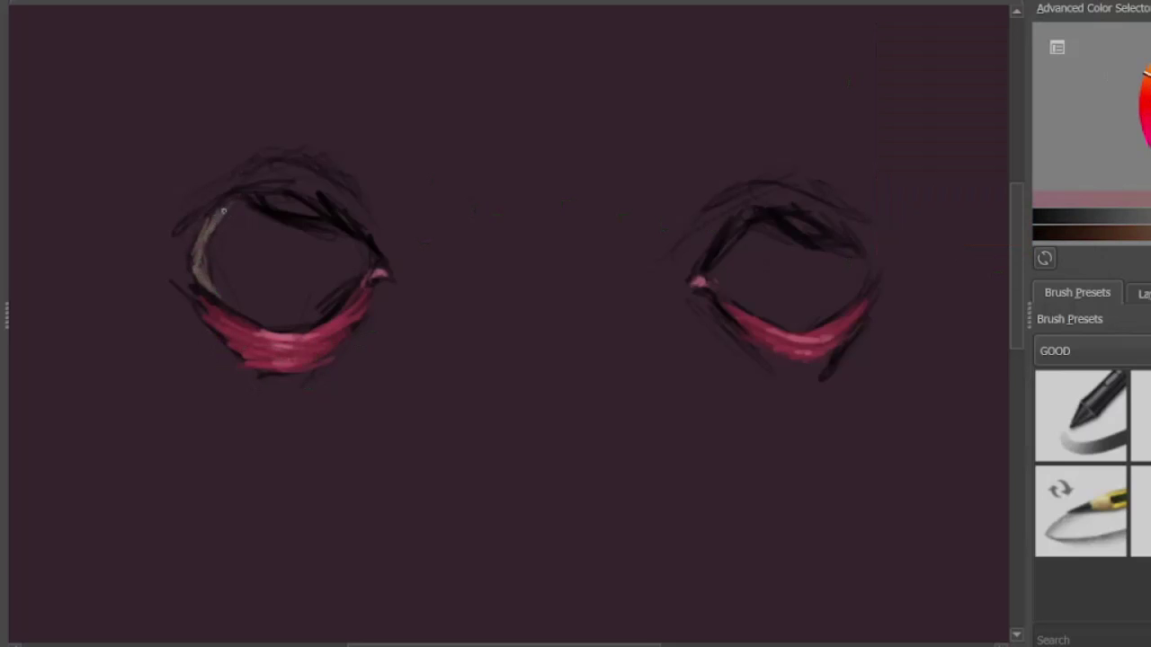
mouse_move(235, 201)
left_mouse_down()
mouse_move(340, 227)
mouse_move(383, 279)
mouse_move(297, 324)
mouse_move(203, 273)
left_mouse_up()
mouse_move(705, 273)
left_mouse_down()
mouse_move(761, 219)
mouse_move(841, 249)
mouse_move(712, 286)
mouse_move(755, 232)
mouse_move(802, 270)
mouse_move(852, 270)
left_mouse_up()
mouse_move(226, 233)
left_mouse_down()
mouse_move(333, 270)
mouse_move(237, 226)
mouse_move(288, 256)
mouse_move(251, 212)
left_mouse_up()
mouse_move(207, 270)
left_mouse_down()
mouse_move(315, 311)
mouse_move(360, 242)
left_mouse_up()
mouse_move(782, 245)
left_mouse_down()
mouse_move(777, 296)
mouse_move(831, 302)
mouse_move(826, 248)
mouse_move(871, 276)
left_mouse_up()
Extend the taupe to the rims and outer corners of both eyeballs using a color sampled from the left eye.
left_click(200, 286, "ctrl")
mouse_move(191, 261)
left_mouse_down()
mouse_move(251, 316)
mouse_move(363, 281)
mouse_move(223, 283)
left_mouse_up()
mouse_move(735, 299)
left_mouse_down()
mouse_move(848, 305)
mouse_move(868, 281)
left_mouse_up()
mouse_move(828, 318)
left_mouse_down()
mouse_move(763, 309)
mouse_move(838, 293)
left_mouse_up()
mouse_move(871, 292)
left_mouse_down()
mouse_move(850, 250)
mouse_move(879, 273)
left_mouse_up()
Paint lighter beige over the middle of both eyeballs, leaving a darker rim.
left_click(1149, 117)
left_click(1150, 116)
mouse_move(713, 272)
left_mouse_down()
mouse_move(748, 307)
mouse_move(876, 270)
mouse_move(857, 243)
left_mouse_up()
left_click_drag(737, 231, 813, 243)
mouse_move(194, 270)
left_mouse_down()
mouse_move(355, 286)
mouse_move(258, 316)
mouse_move(193, 205)
mouse_move(353, 237)
left_mouse_up()
left_click_drag(269, 217, 329, 223)
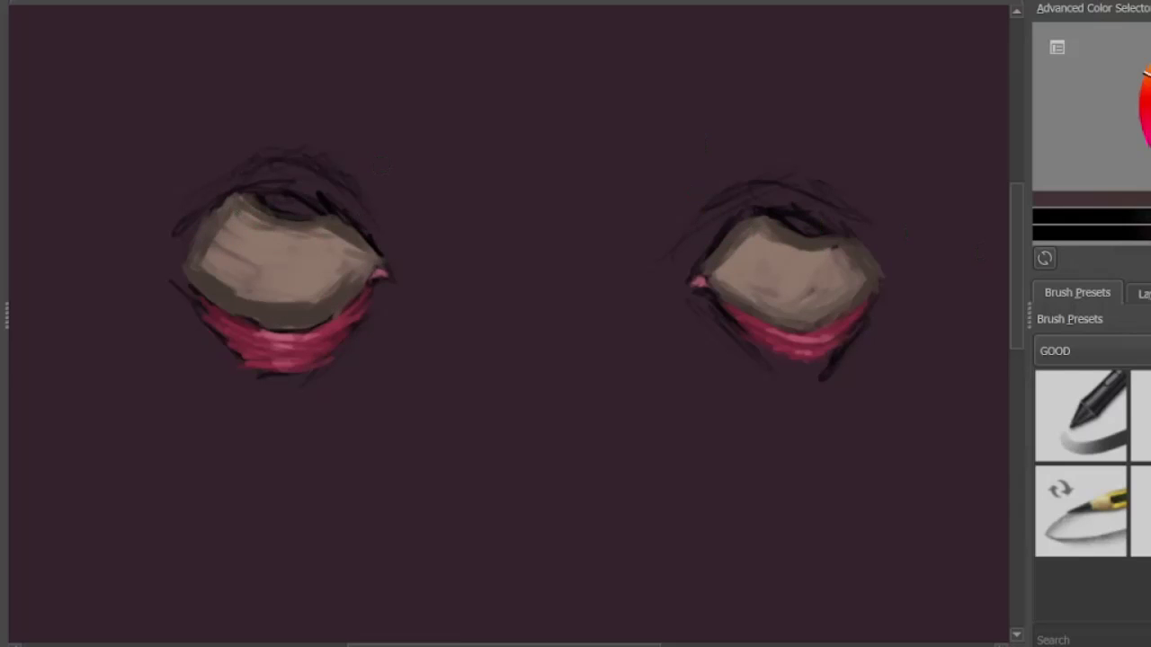
Darken the upper rims of both eyeballs and fill the gaps beneath the upper lids with black.
mouse_move(706, 266)
left_mouse_down()
mouse_move(747, 216)
mouse_move(837, 242)
mouse_move(737, 225)
left_mouse_up()
mouse_move(849, 257)
left_mouse_down()
mouse_move(867, 293)
mouse_move(845, 314)
left_mouse_up()
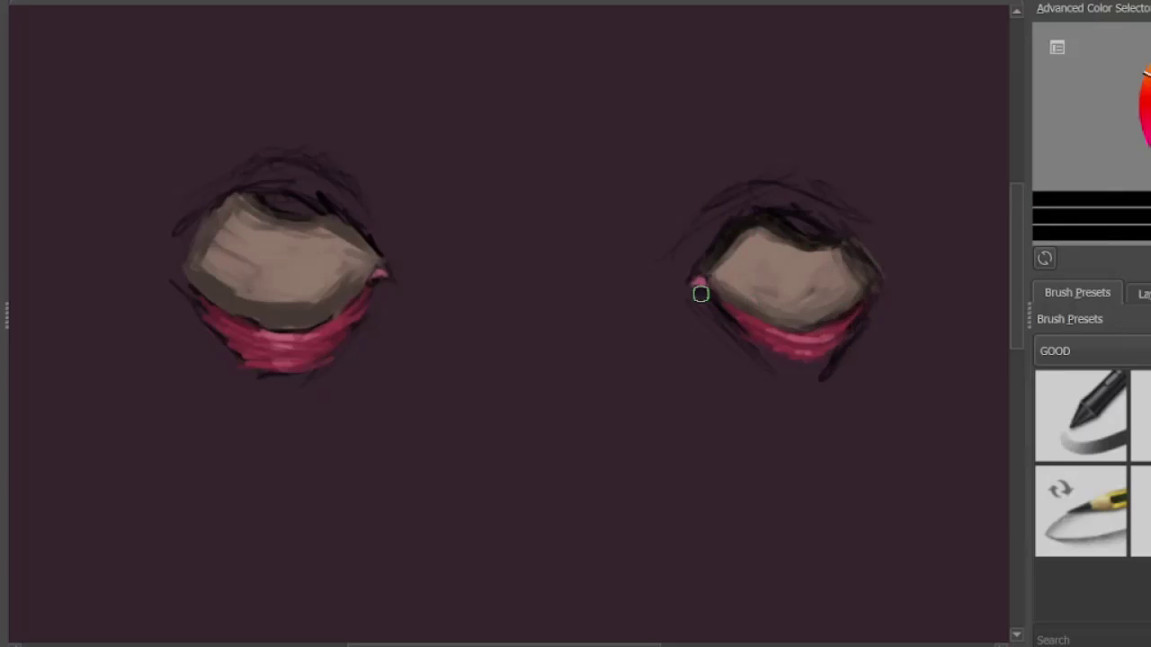
mouse_move(186, 265)
left_mouse_down()
mouse_move(249, 199)
mouse_move(199, 295)
mouse_move(295, 337)
mouse_move(266, 322)
mouse_move(360, 300)
mouse_move(382, 261)
mouse_move(332, 227)
mouse_move(273, 216)
mouse_move(311, 208)
left_mouse_up()
mouse_move(794, 231)
left_mouse_down()
mouse_move(803, 222)
mouse_move(818, 249)
mouse_move(840, 237)
left_mouse_up()
left_click(770, 232, "ctrl")
mouse_move(250, 214)
left_mouse_down()
mouse_move(289, 230)
mouse_move(329, 225)
left_mouse_up()
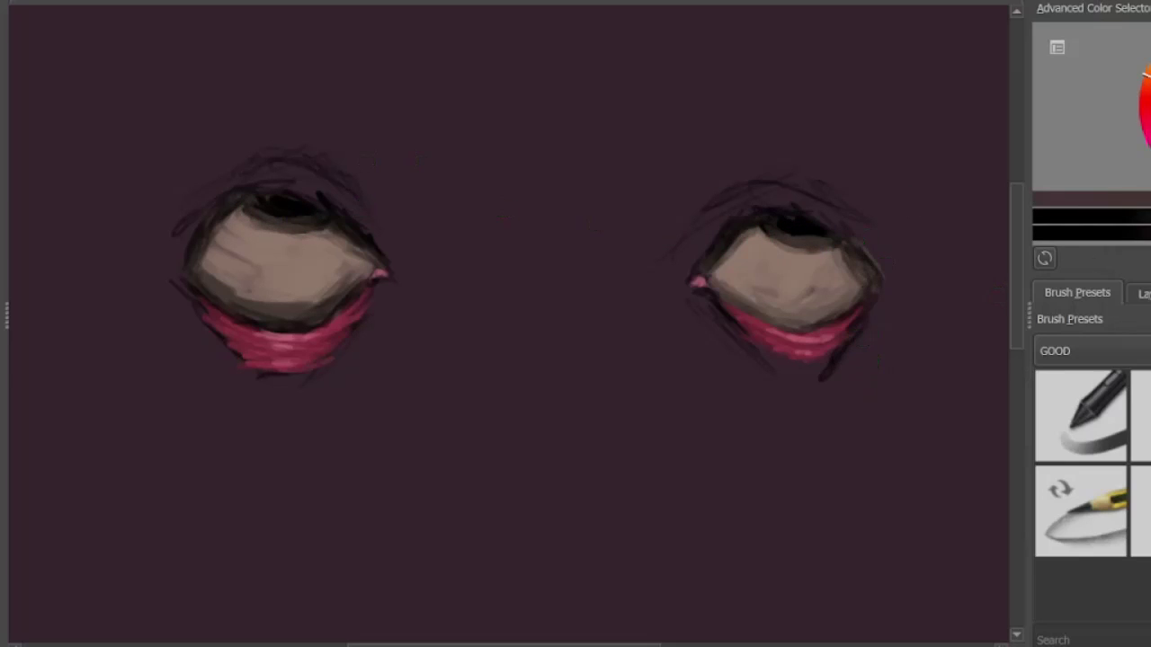
Shade the lower rim of the right eyeball with sampled dark brown along the edge of the crimson lid.
left_click(884, 258, "ctrl")
mouse_move(729, 302)
left_mouse_down()
mouse_move(812, 330)
mouse_move(827, 323)
mouse_move(799, 319)
left_mouse_up()
left_click(827, 322, "ctrl")
left_click(1129, 185)
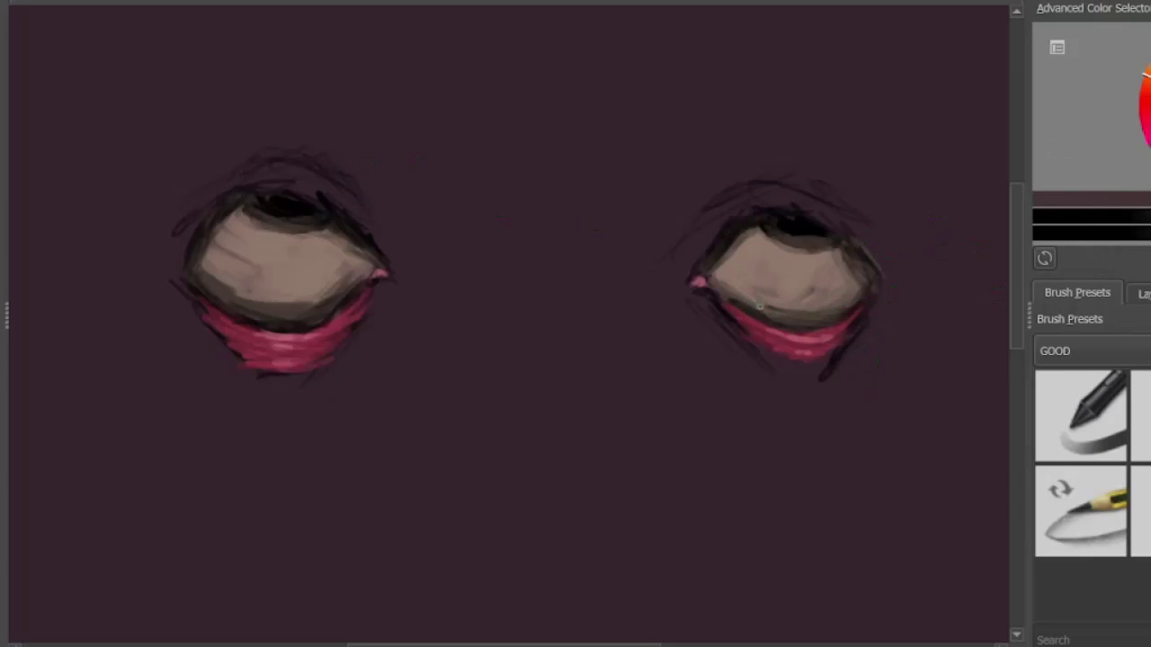
left_click(735, 305, "ctrl")
left_click_drag(730, 305, 861, 317)
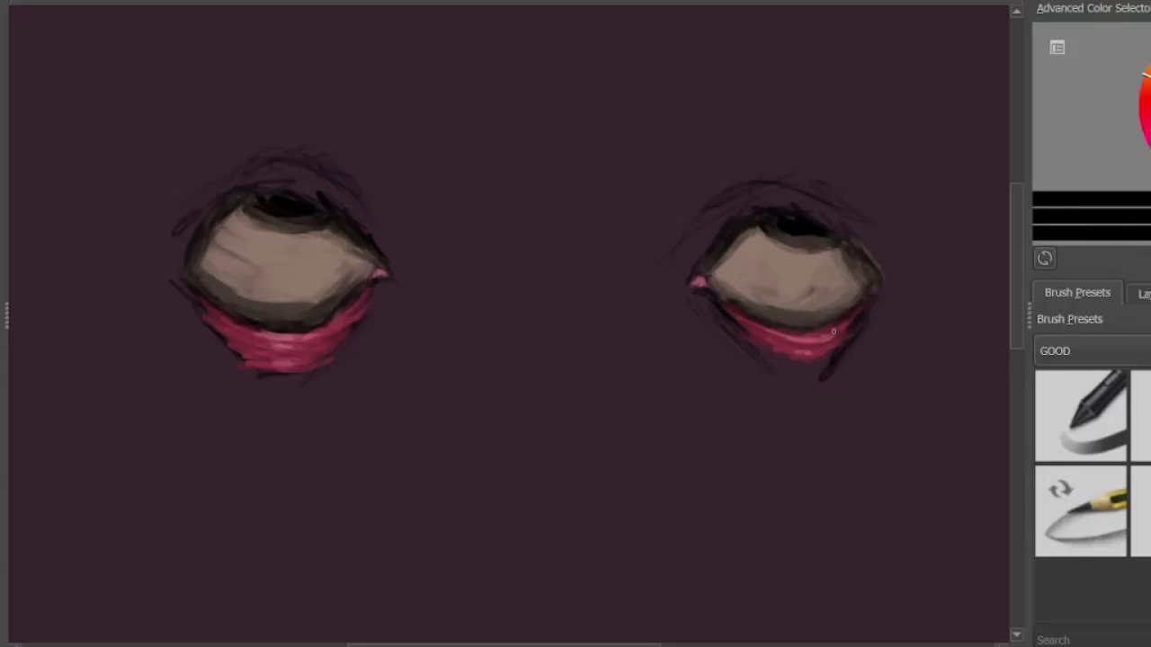
Brighten the upper parts of both eyeballs with pale beige and soften the dark shadows beneath the upper lids.
left_click_drag(266, 223, 195, 257)
mouse_move(845, 236)
left_mouse_down()
mouse_move(875, 268)
mouse_move(761, 264)
left_mouse_up()
left_click(1150, 130)
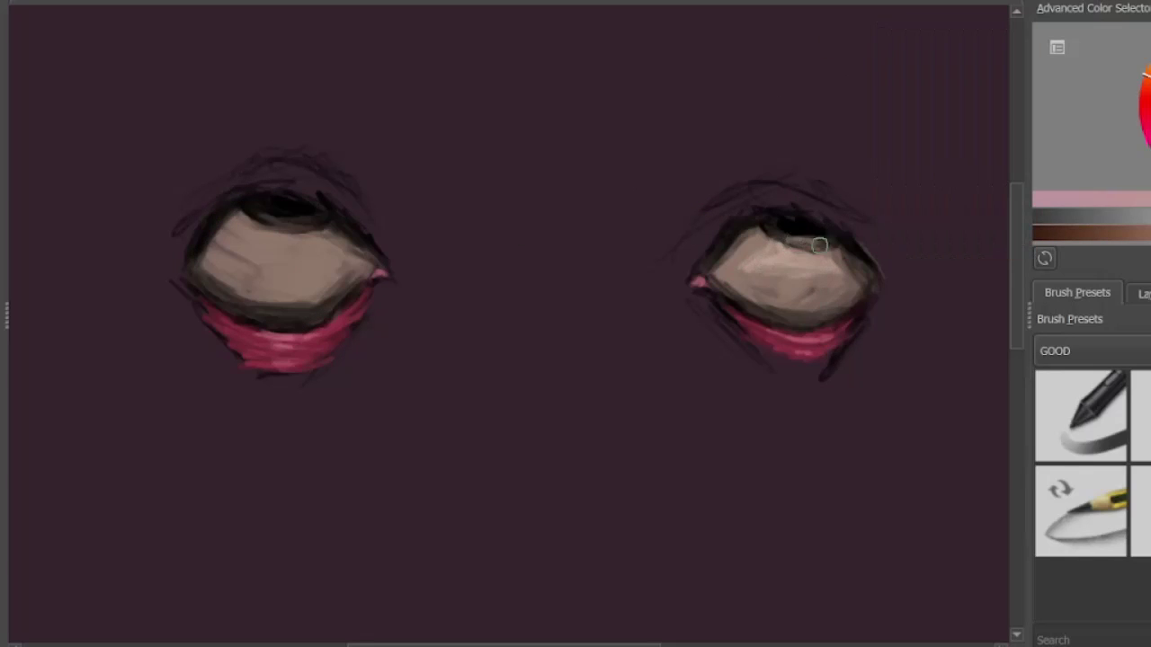
mouse_move(260, 254)
left_mouse_down()
mouse_move(333, 249)
mouse_move(254, 250)
left_mouse_up()
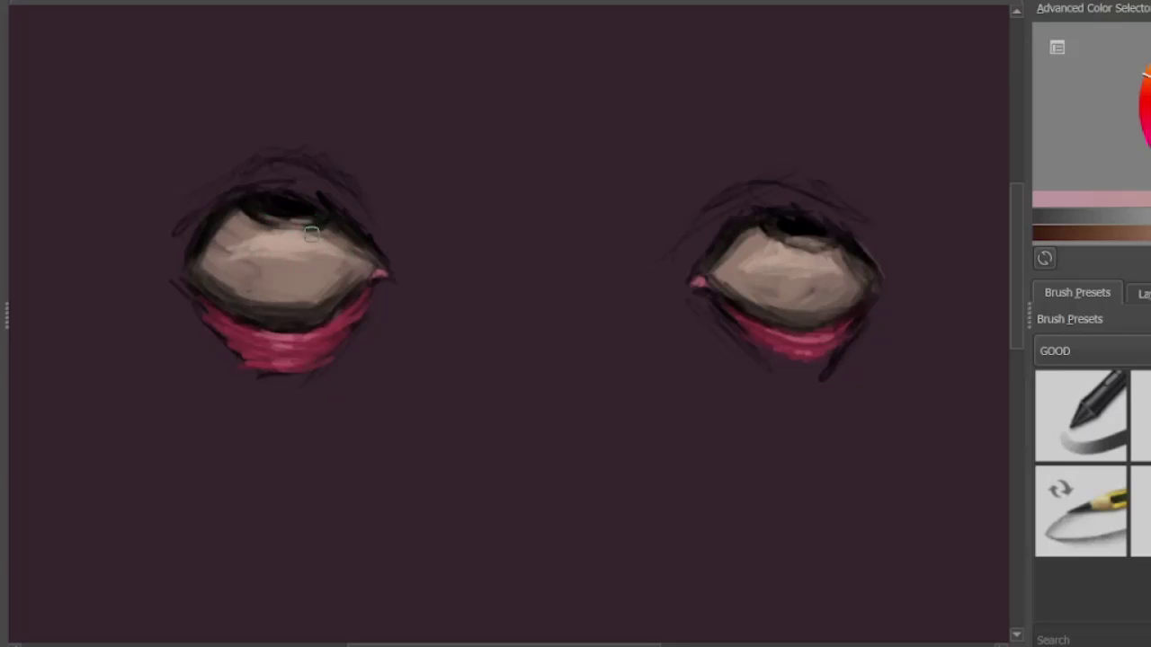
left_click(791, 241, "ctrl")
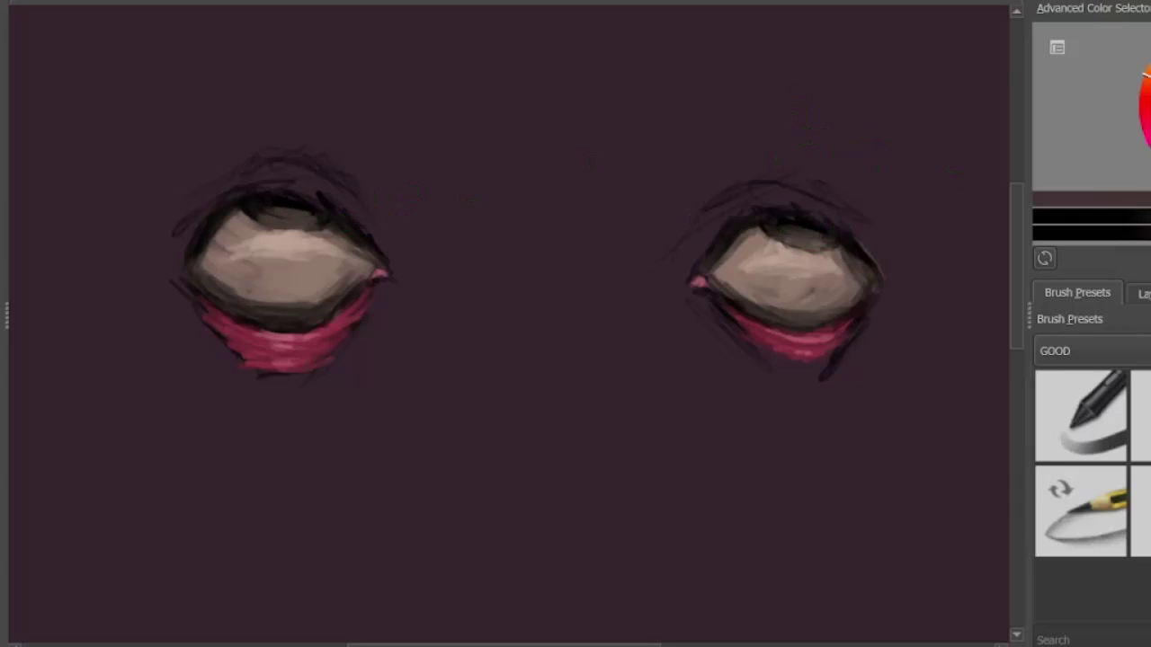
left_click(279, 201, "ctrl")
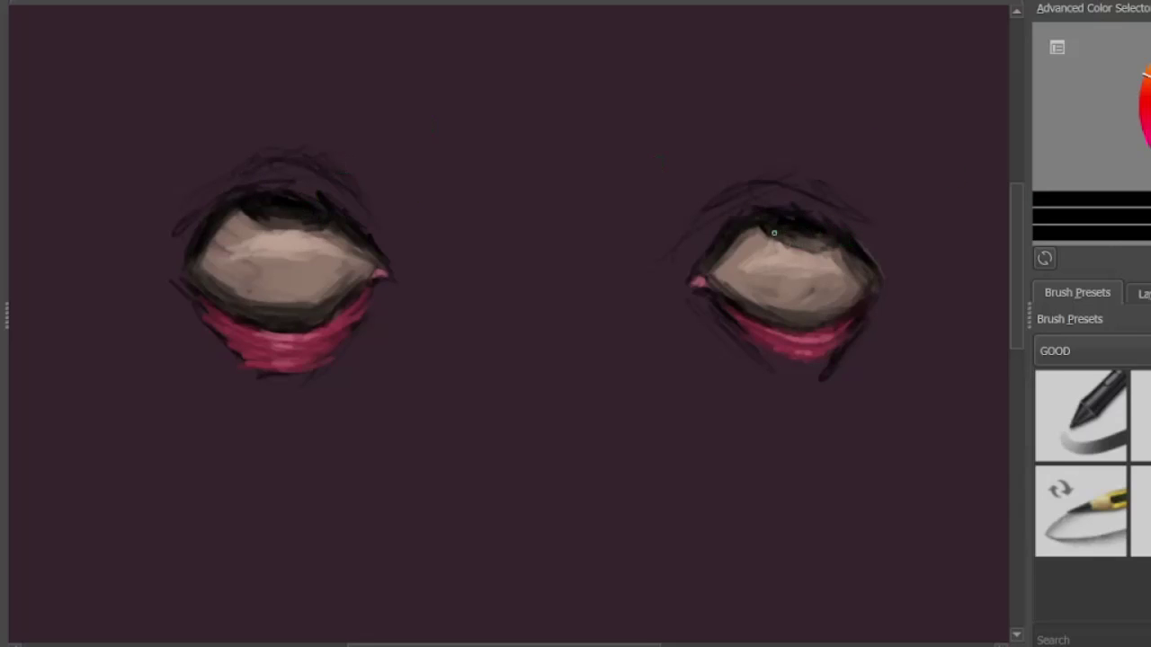
Deepen the tear ducts with crimson and outline the lower lids of both eyes with dark strokes.
left_click(699, 282, "ctrl")
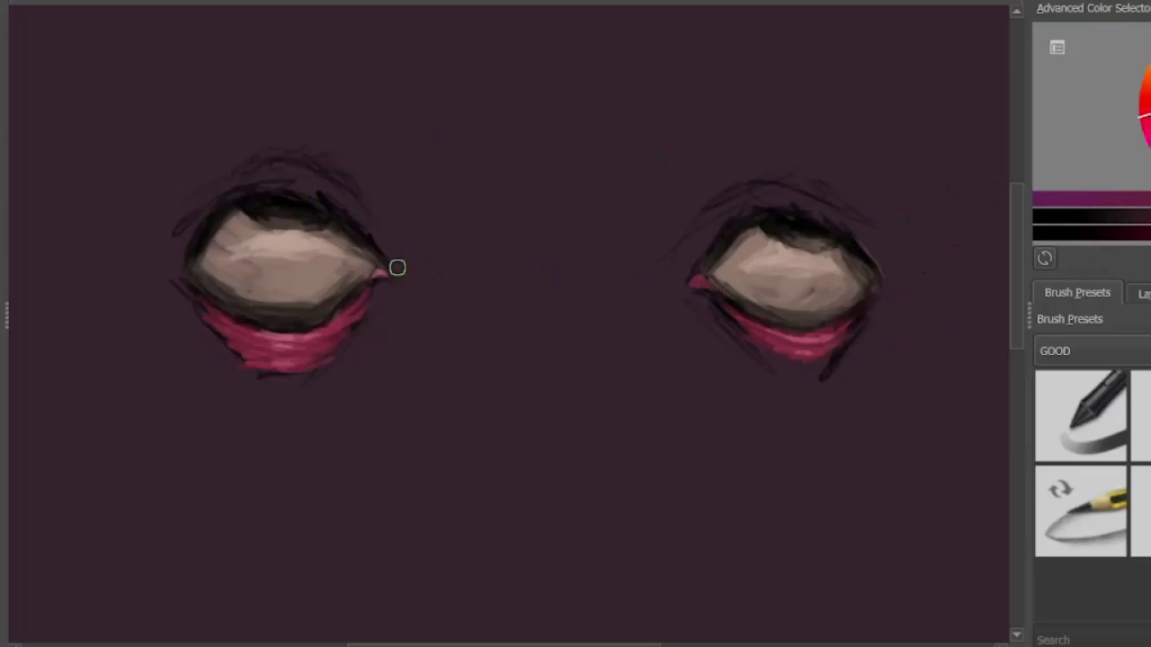
left_click_drag(858, 352, 837, 330)
left_click(827, 367, "ctrl")
mouse_move(208, 315)
left_mouse_down()
mouse_move(276, 380)
mouse_move(338, 342)
mouse_move(308, 373)
mouse_move(366, 307)
left_mouse_up()
mouse_move(752, 351)
left_mouse_down()
mouse_move(806, 380)
mouse_move(874, 300)
left_mouse_up()
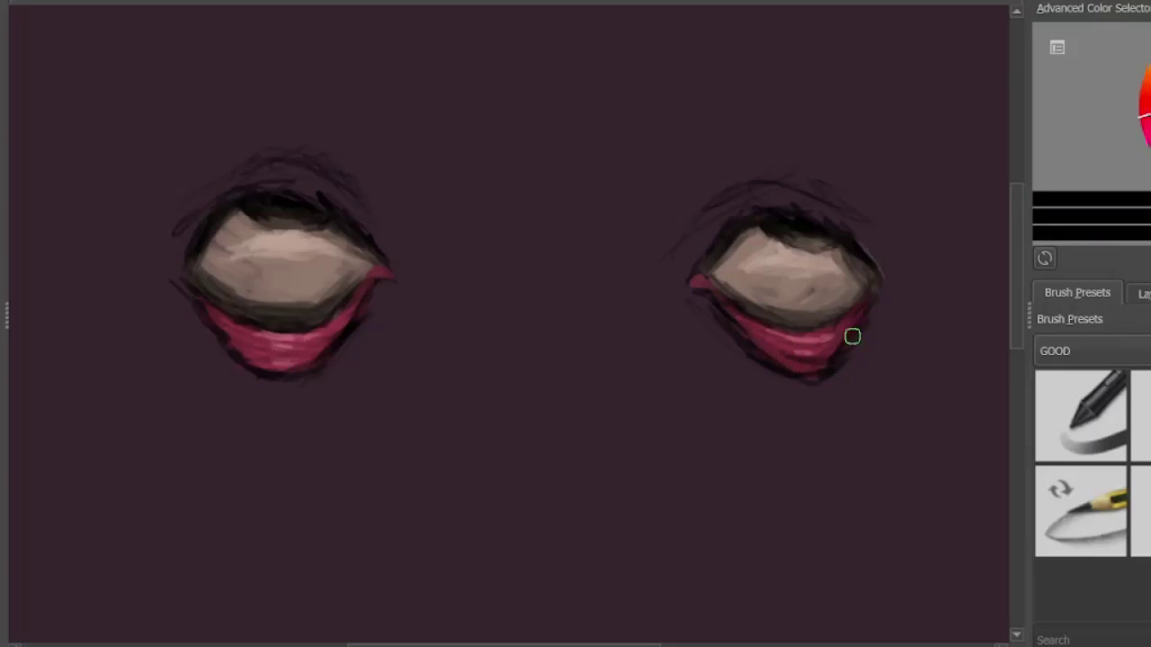
Paint a short pale drip with dark edges hanging from the lowest point of each lower lid.
mouse_move(813, 382)
left_mouse_down()
mouse_move(812, 419)
mouse_move(809, 382)
left_mouse_up()
left_click(809, 277, "ctrl")
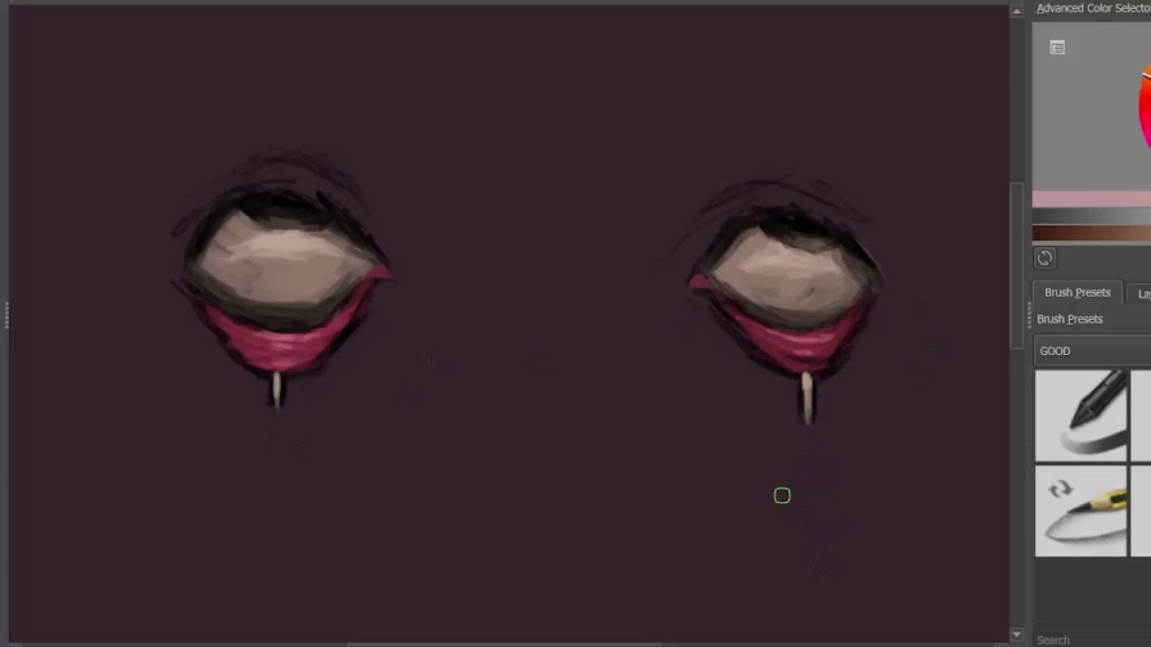
left_click(714, 261, "ctrl")
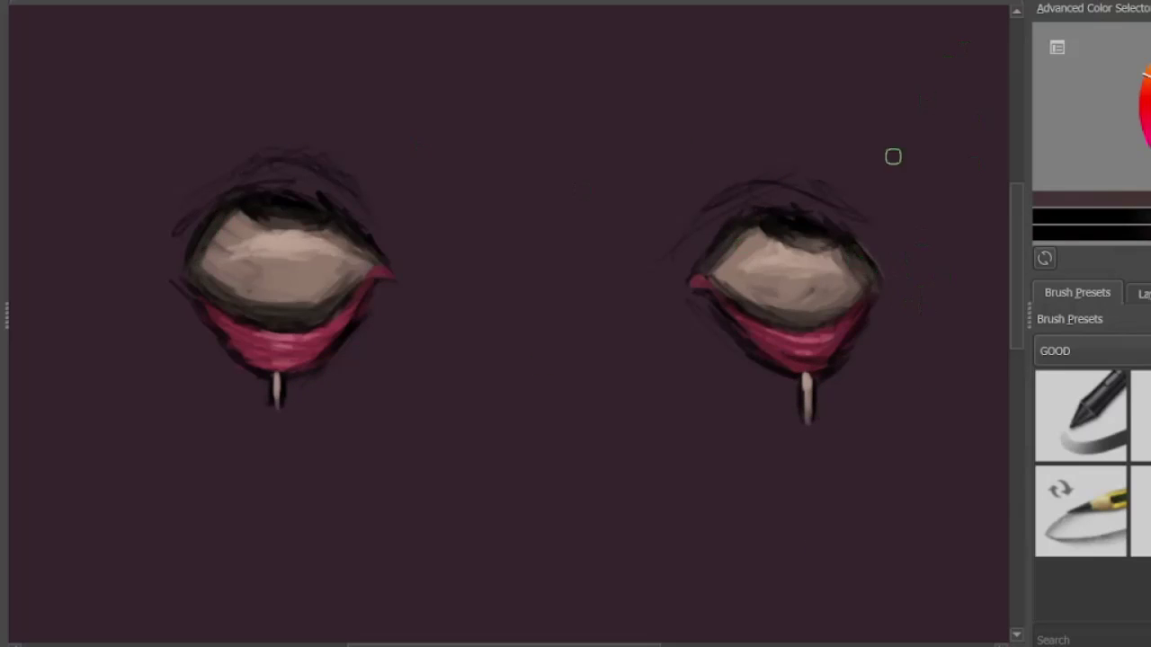
Paint thin reddish veins across both eyeballs and add pink highlights to the tear ducts.
left_click(806, 338, "ctrl")
left_click(784, 346, "ctrl")
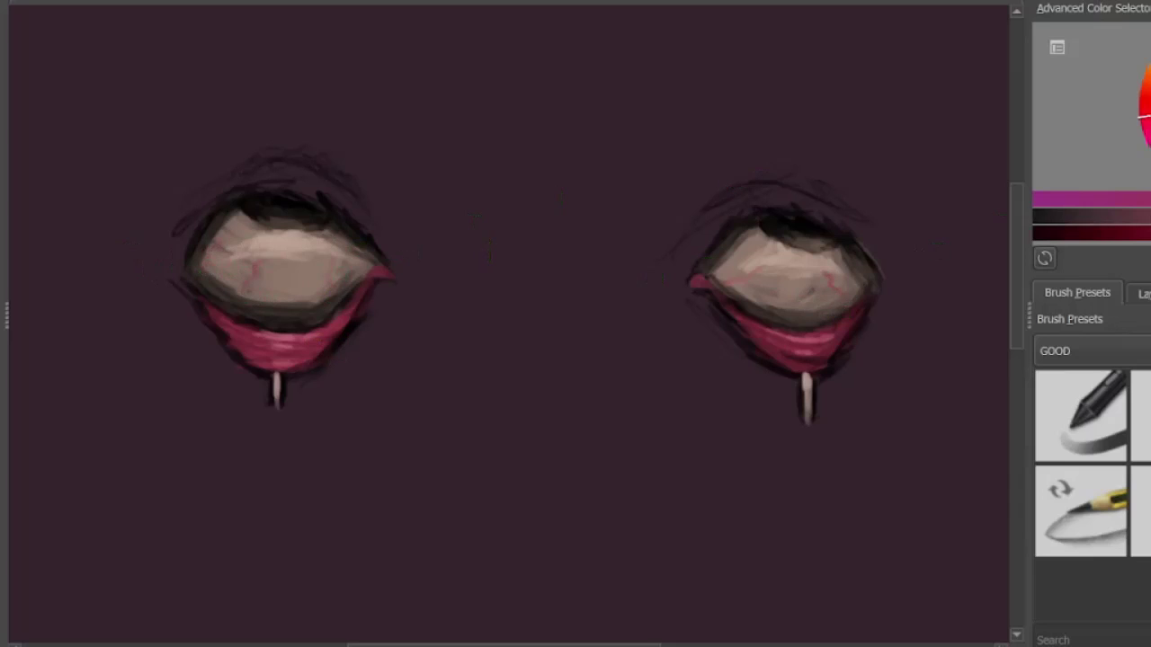
left_click(842, 292, "ctrl")
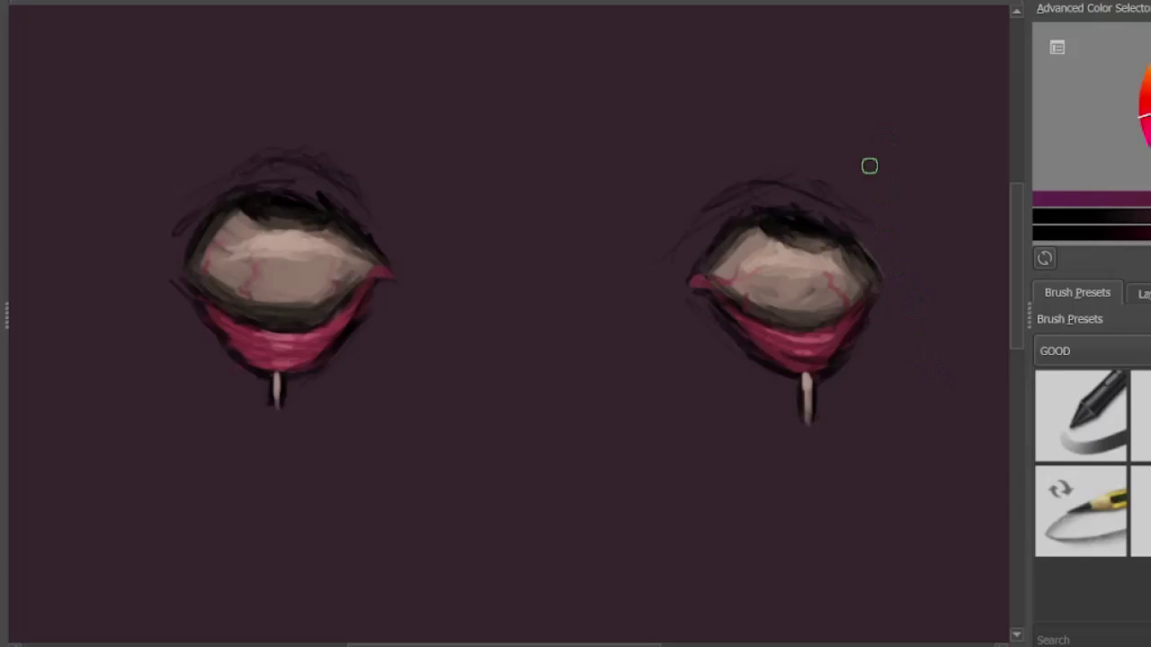
left_click(383, 273, "ctrl")
key("l")
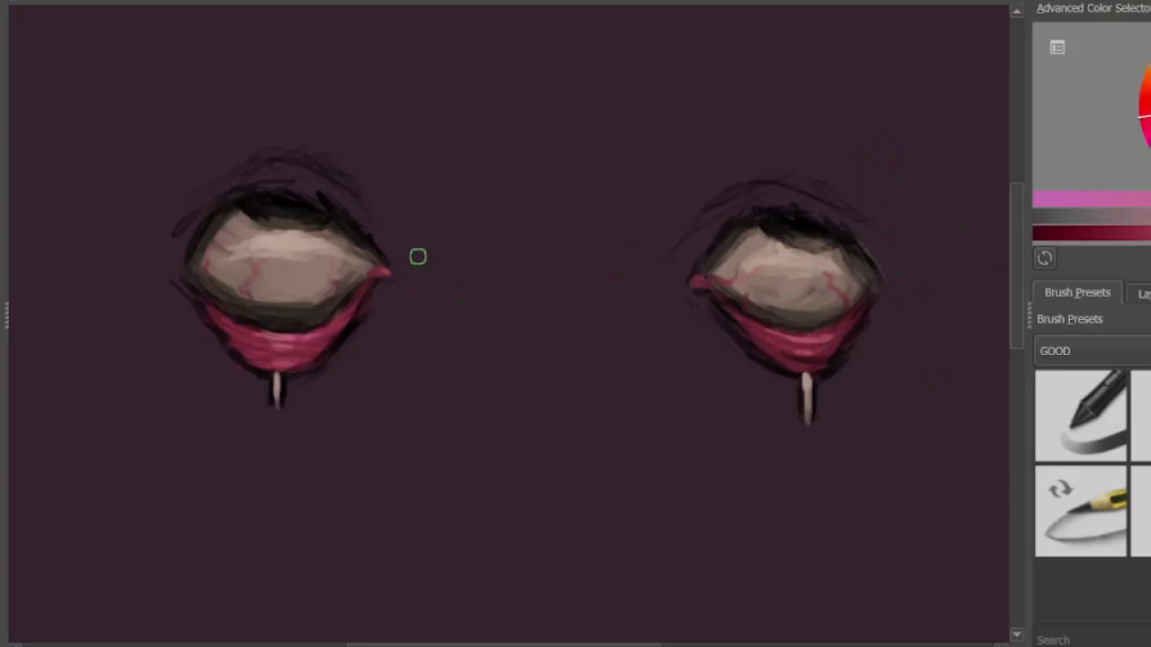
Draw black creases above both eyes and sketch thin dark guide lines for the brows, nose and cheeks.
left_click(1150, 142)
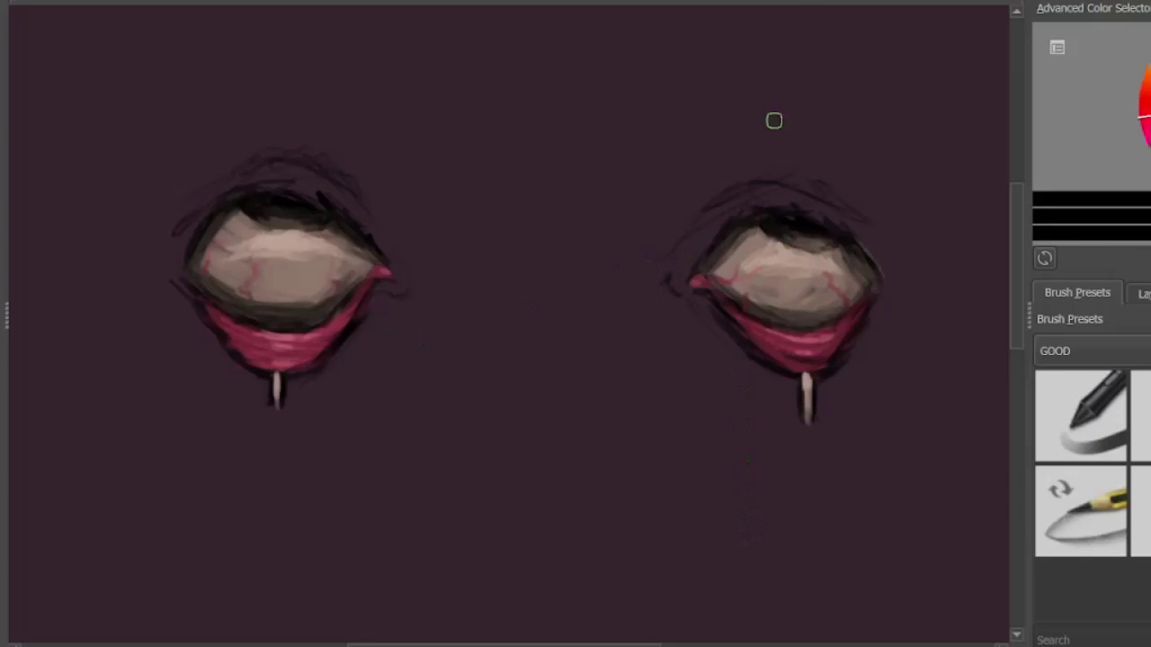
left_click_drag(705, 214, 748, 174)
mouse_move(751, 177)
left_mouse_down()
mouse_move(804, 198)
mouse_move(678, 228)
left_mouse_up()
left_click_drag(320, 160, 380, 211)
left_click_drag(338, 173, 261, 168)
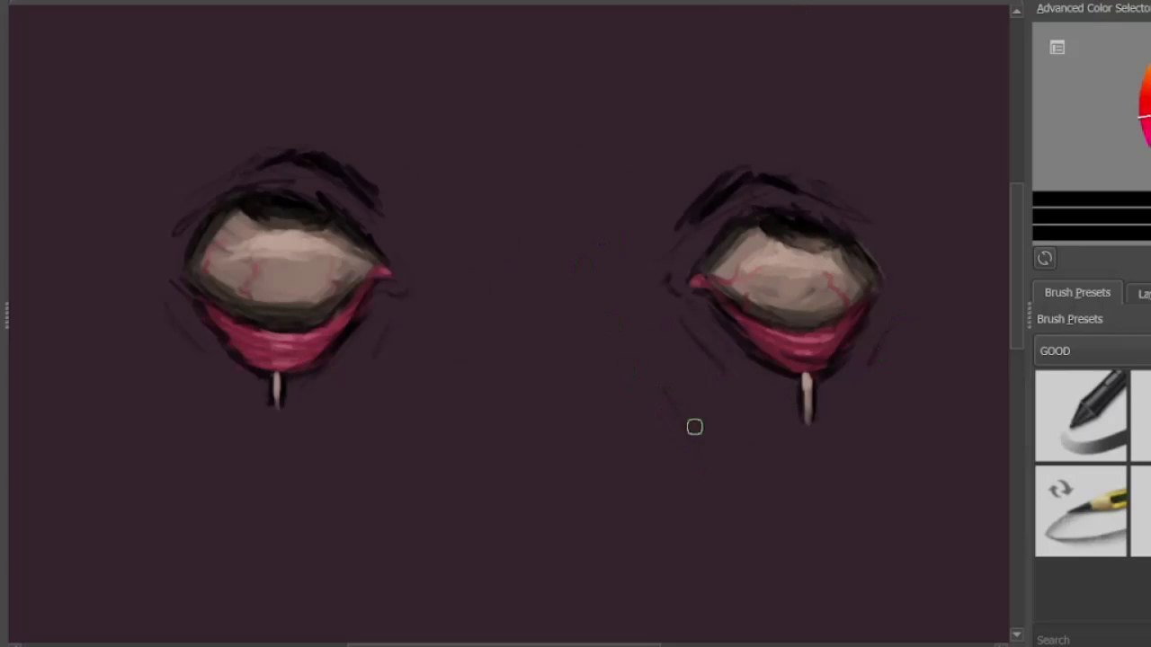
left_click_drag(758, 516, 852, 447)
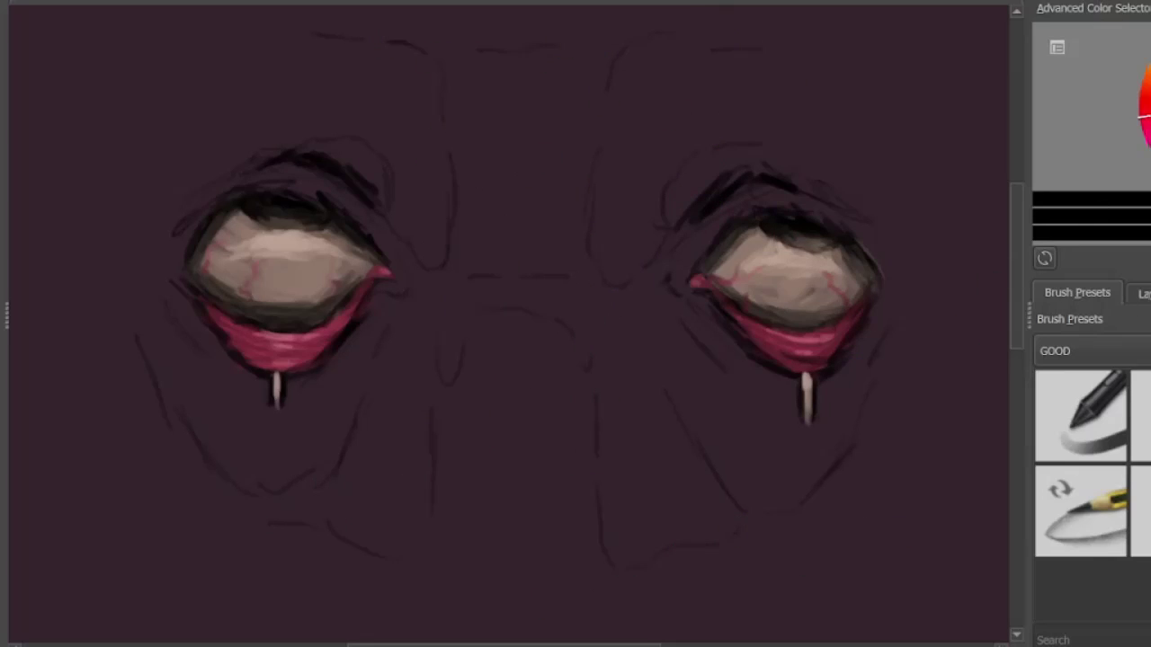
Block in the central forehead, nose ridge and outer brow areas with soft light taupe.
mouse_move(466, 261)
left_mouse_down()
mouse_move(468, 116)
mouse_move(514, 79)
mouse_move(582, 118)
mouse_move(573, 255)
mouse_move(480, 245)
mouse_move(493, 155)
mouse_move(522, 109)
mouse_move(535, 142)
mouse_move(518, 98)
mouse_move(475, 86)
mouse_move(561, 233)
mouse_move(576, 148)
mouse_move(549, 252)
mouse_move(509, 85)
left_mouse_up()
mouse_move(490, 301)
left_mouse_down()
mouse_move(501, 321)
mouse_move(471, 370)
mouse_move(503, 336)
mouse_move(570, 529)
mouse_move(506, 411)
mouse_move(527, 571)
mouse_move(519, 329)
mouse_move(570, 485)
left_mouse_up()
left_click_drag(526, 576, 460, 538)
mouse_move(252, 98)
left_mouse_down()
mouse_move(213, 64)
mouse_move(210, 42)
mouse_move(207, 119)
mouse_move(269, 57)
mouse_move(213, 177)
mouse_move(329, 55)
mouse_move(169, 141)
mouse_move(156, 171)
mouse_move(218, 155)
mouse_move(197, 176)
mouse_move(190, 101)
mouse_move(252, 84)
left_mouse_up()
mouse_move(854, 81)
left_mouse_down()
mouse_move(881, 69)
mouse_move(861, 164)
mouse_move(689, 90)
mouse_move(903, 178)
mouse_move(908, 90)
mouse_move(799, 77)
mouse_move(747, 57)
mouse_move(863, 165)
mouse_move(890, 158)
mouse_move(858, 90)
left_mouse_up()
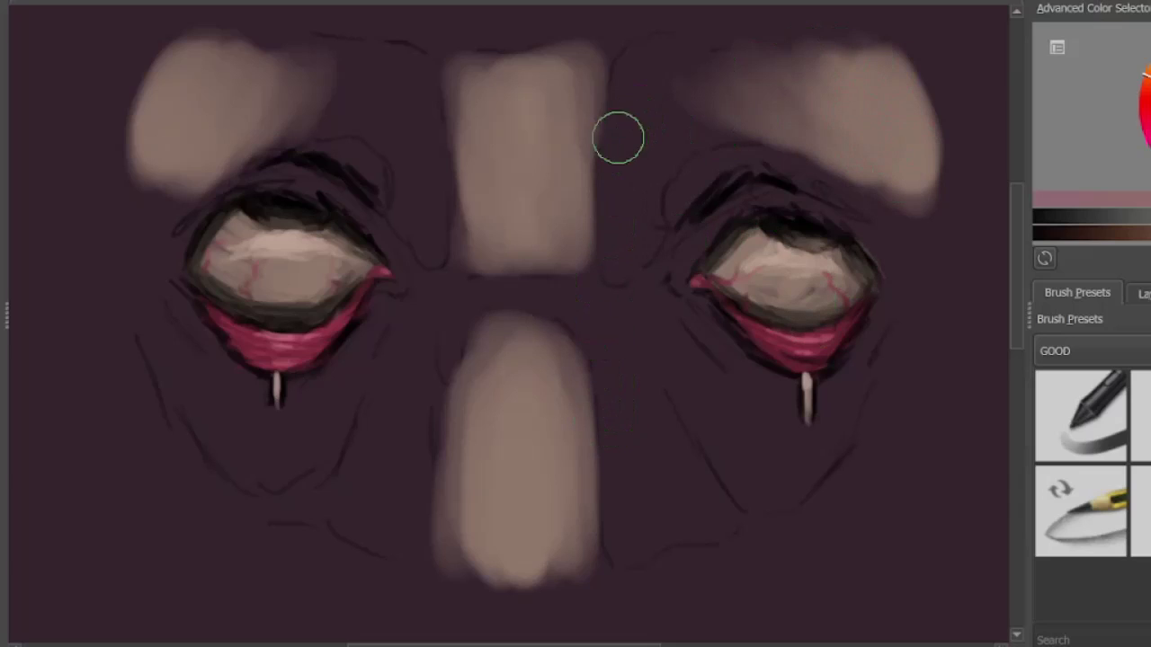
Fill the nose bridge and both inner brow areas with darker grey-brown, joining the light taupe patches.
left_click(501, 57, "ctrl")
mouse_move(466, 345)
left_mouse_down()
mouse_move(447, 374)
mouse_move(522, 298)
mouse_move(586, 394)
mouse_move(577, 276)
mouse_move(490, 274)
mouse_move(461, 240)
mouse_move(585, 290)
mouse_move(505, 304)
mouse_move(509, 328)
mouse_move(507, 313)
mouse_move(522, 326)
mouse_move(573, 323)
mouse_move(589, 175)
mouse_move(460, 222)
mouse_move(561, 290)
left_mouse_up()
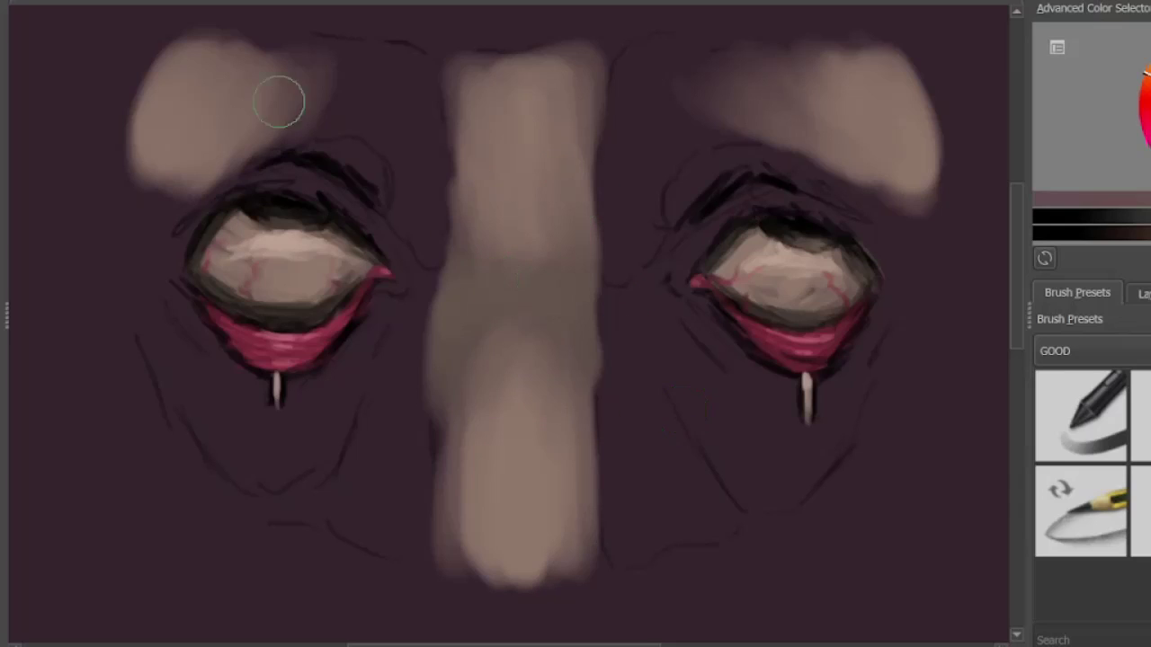
mouse_move(433, 72)
left_mouse_down()
mouse_move(442, 274)
mouse_move(357, 80)
mouse_move(432, 293)
mouse_move(423, 128)
mouse_move(263, 131)
mouse_move(259, 66)
left_mouse_up()
mouse_move(610, 108)
left_mouse_down()
mouse_move(612, 179)
mouse_move(696, 133)
mouse_move(716, 63)
mouse_move(650, 141)
mouse_move(809, 116)
mouse_move(737, 90)
mouse_move(602, 247)
mouse_move(437, 180)
mouse_move(473, 278)
left_mouse_up()
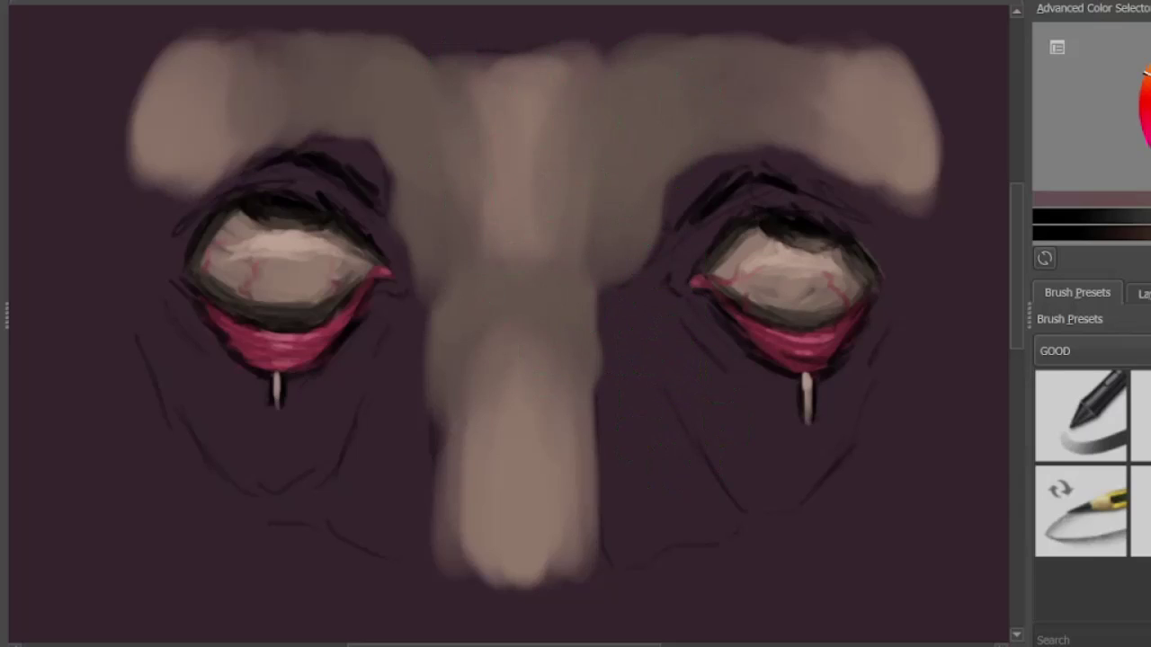
Shade the upper eye sockets with dark brown, curving from the inner brows around to the outer eye corners.
mouse_move(376, 155)
left_mouse_down()
mouse_move(382, 175)
mouse_move(258, 162)
mouse_move(188, 188)
left_mouse_up()
mouse_move(661, 202)
left_mouse_down()
mouse_move(694, 178)
mouse_move(833, 192)
mouse_move(794, 167)
left_mouse_up()
left_click_drag(679, 187, 671, 171)
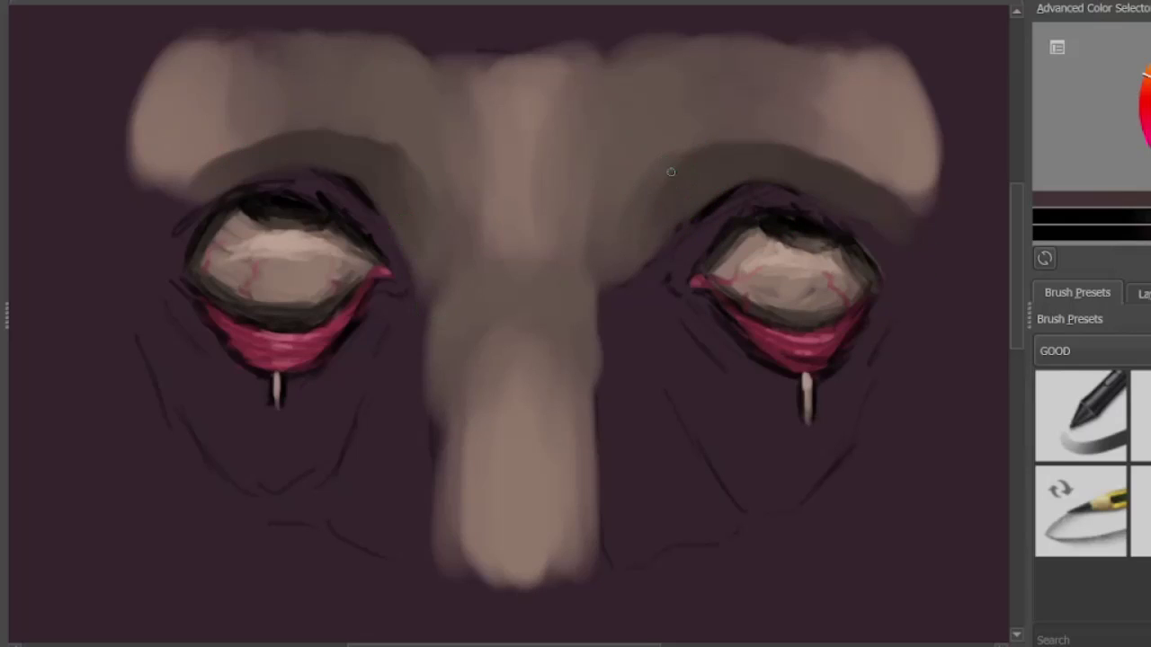
left_click_drag(212, 191, 177, 253)
left_click_drag(885, 220, 926, 301)
left_click_drag(193, 205, 166, 283)
left_click_drag(867, 221, 925, 272)
Cover the upper lids of both eyes with dark brown shading between the crease and the lash line.
left_click_drag(202, 205, 237, 185)
left_click_drag(709, 226, 830, 205)
mouse_move(387, 225)
left_mouse_down()
mouse_move(332, 186)
mouse_move(204, 213)
left_mouse_up()
Block in dark brown shadow planes down both sides of the nose.
mouse_move(406, 539)
left_mouse_down()
mouse_move(429, 399)
mouse_move(398, 409)
left_mouse_up()
mouse_move(621, 391)
left_mouse_down()
mouse_move(616, 503)
mouse_move(638, 411)
left_mouse_up()
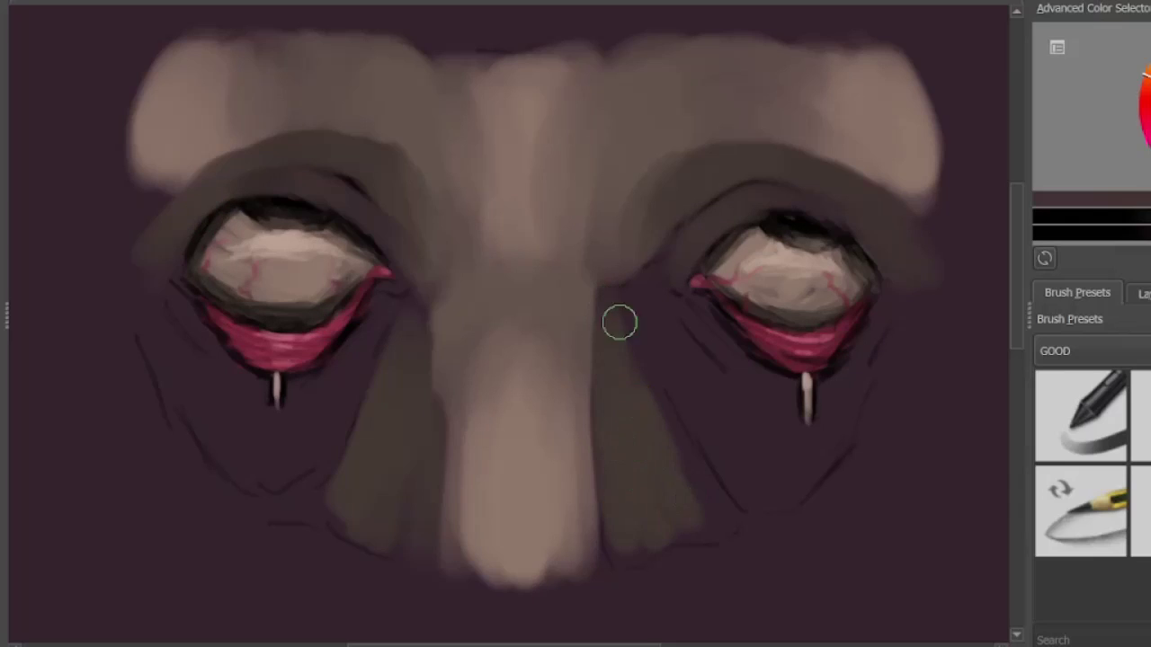
left_click_drag(710, 503, 648, 360)
left_click_drag(405, 548, 414, 477)
Lighten the outer edges of the planes beside the nose with grey-brown and blend the inner edges into the nose.
left_click(576, 486, "ctrl")
mouse_move(622, 310)
left_mouse_down()
mouse_move(646, 408)
mouse_move(716, 530)
mouse_move(626, 302)
left_mouse_up()
mouse_move(361, 530)
left_mouse_down()
mouse_move(354, 493)
mouse_move(368, 534)
mouse_move(388, 423)
left_mouse_up()
left_click(624, 449, "ctrl")
mouse_move(640, 413)
left_mouse_down()
mouse_move(657, 541)
mouse_move(615, 345)
left_mouse_up()
mouse_move(395, 508)
left_mouse_down()
mouse_move(436, 438)
mouse_move(441, 267)
left_mouse_up()
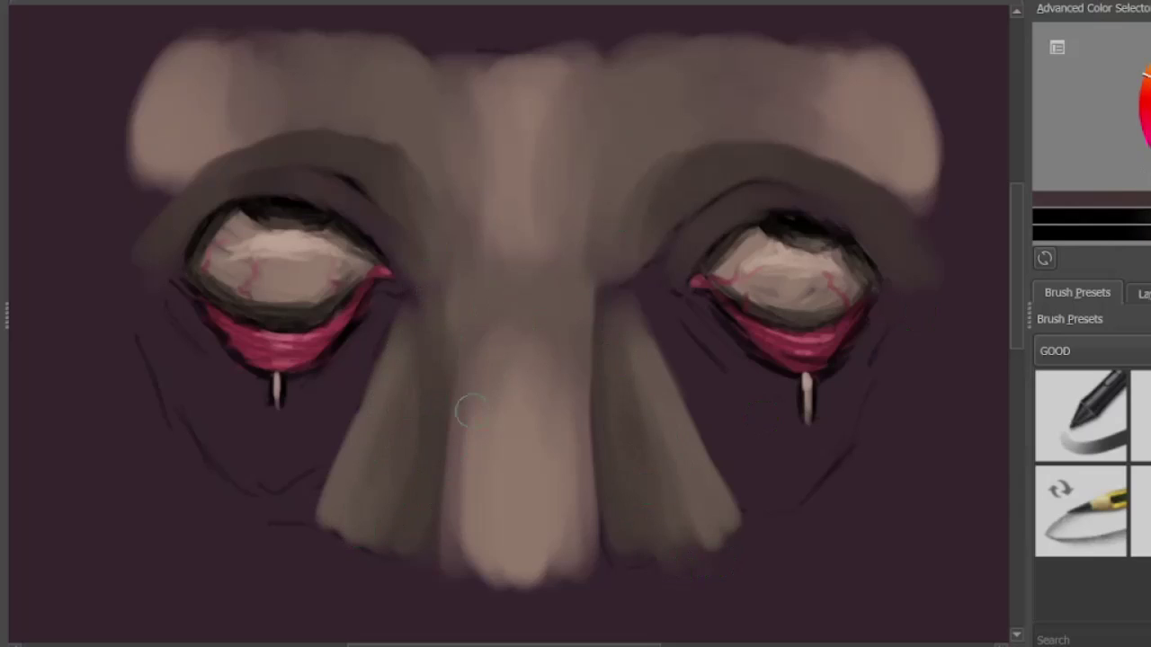
Blend the upper edges of both eye-socket shadows into the brow areas.
left_click(733, 240, "ctrl")
left_click_drag(692, 163, 882, 199)
mouse_move(353, 143)
left_mouse_down()
mouse_move(404, 161)
mouse_move(213, 161)
mouse_move(412, 146)
left_mouse_up()
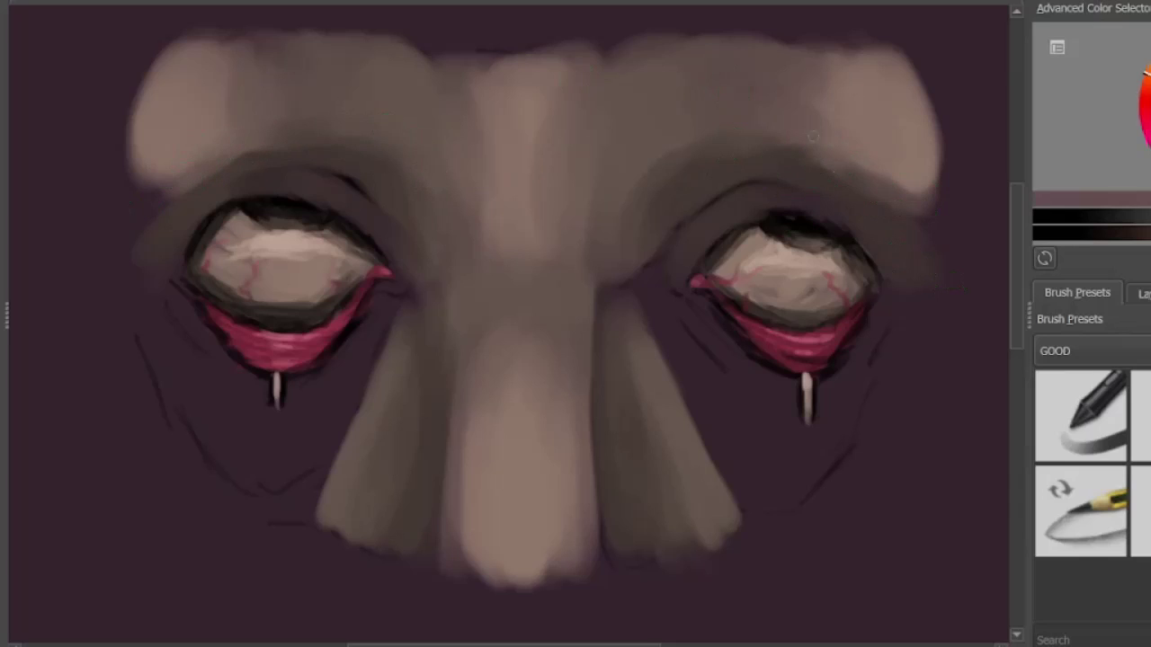
Fill the cheeks, under-eye areas and outer temples on both sides with grey-brown skin tone.
mouse_move(661, 319)
left_mouse_down()
mouse_move(665, 367)
mouse_move(851, 375)
mouse_move(764, 409)
mouse_move(689, 396)
mouse_move(748, 429)
mouse_move(732, 440)
mouse_move(761, 511)
mouse_move(296, 480)
mouse_move(236, 370)
mouse_move(257, 401)
mouse_move(329, 388)
mouse_move(224, 437)
mouse_move(323, 468)
mouse_move(159, 381)
mouse_move(861, 453)
mouse_move(746, 553)
left_mouse_up()
left_click_drag(124, 216, 190, 187)
mouse_move(921, 327)
left_mouse_down()
mouse_move(879, 216)
mouse_move(914, 321)
mouse_move(935, 147)
mouse_move(941, 285)
mouse_move(893, 529)
mouse_move(802, 522)
left_mouse_up()
mouse_move(117, 224)
left_mouse_down()
mouse_move(148, 310)
mouse_move(201, 560)
mouse_move(301, 549)
left_mouse_up()
mouse_move(650, 334)
left_mouse_down()
mouse_move(629, 349)
mouse_move(668, 352)
mouse_move(732, 458)
mouse_move(666, 395)
left_mouse_up()
mouse_move(334, 431)
left_mouse_down()
mouse_move(183, 360)
mouse_move(135, 241)
left_mouse_up()
mouse_move(935, 274)
left_mouse_down()
mouse_move(912, 406)
mouse_move(876, 445)
left_mouse_up()
left_click_drag(708, 373, 809, 547)
left_click_drag(863, 440, 880, 351)
left_click_drag(225, 413, 308, 440)
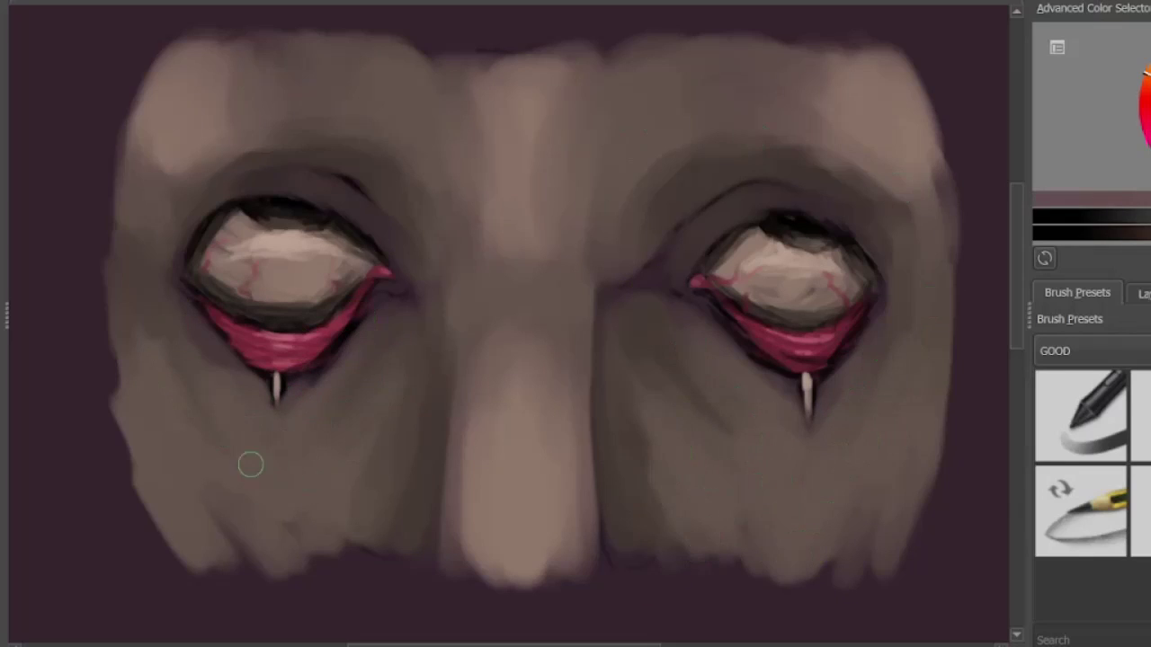
Shade both sides and the tip of the nose with grey-brown, narrowing the light strip along its ridge.
left_click_drag(484, 400, 475, 557)
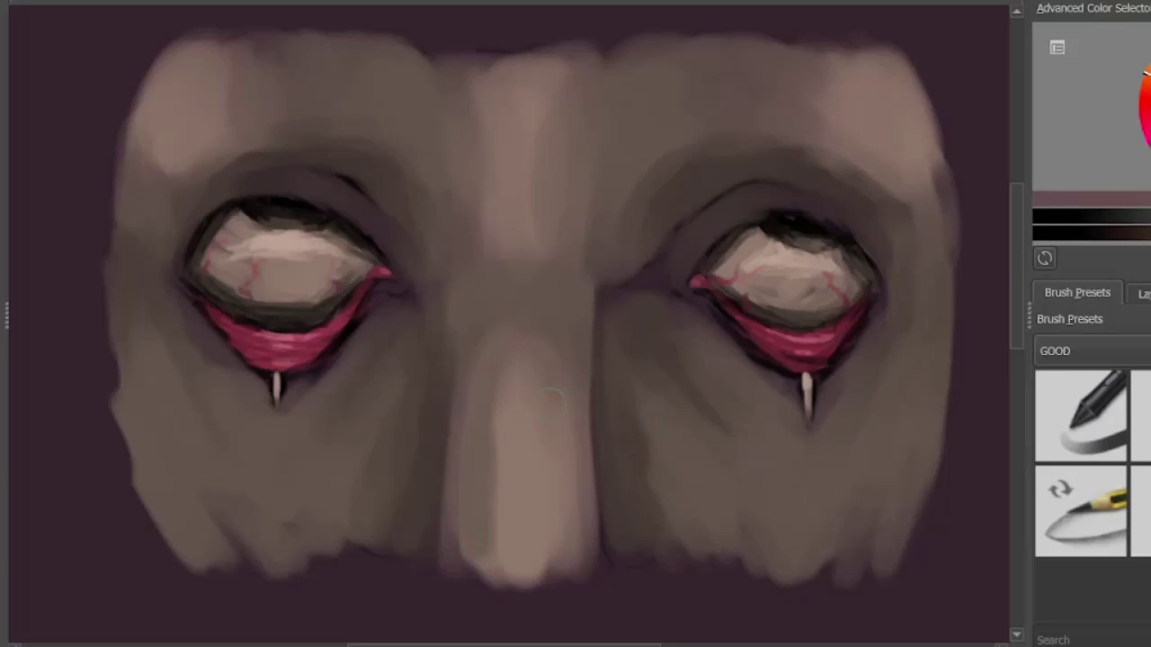
left_click_drag(543, 378, 552, 556)
left_click_drag(473, 576, 481, 470)
mouse_move(562, 517)
left_mouse_down()
mouse_move(573, 411)
mouse_move(590, 571)
left_mouse_up()
left_click_drag(533, 404, 537, 541)
Shade across the bridge of the nose between the eyes with sampled brown tones.
left_click(701, 274, "ctrl")
mouse_move(494, 282)
left_mouse_down()
mouse_move(537, 290)
mouse_move(486, 245)
left_mouse_up()
left_click_drag(572, 257, 549, 286)
left_click_drag(525, 268, 524, 212)
mouse_move(476, 280)
left_mouse_down()
mouse_move(547, 297)
mouse_move(479, 310)
mouse_move(563, 316)
mouse_move(502, 330)
mouse_move(547, 369)
left_mouse_up()
left_click(537, 334, "ctrl")
Paint a darker vertical furrow up the middle of the forehead from the nose bridge, sampling nearby skin tones.
left_click_drag(522, 274, 529, 72)
left_click(560, 268, "ctrl")
mouse_move(522, 222)
left_mouse_down()
mouse_move(506, 116)
mouse_move(557, 79)
left_mouse_up()
left_click(519, 306, "ctrl")
mouse_move(530, 243)
left_mouse_down()
mouse_move(522, 281)
mouse_move(539, 333)
left_mouse_up()
left_click(497, 211, "ctrl")
left_click_drag(499, 203, 515, 274)
mouse_move(552, 225)
left_mouse_down()
mouse_move(542, 277)
mouse_move(557, 214)
left_mouse_up()
left_click_drag(531, 197, 532, 76)
Shade the upper nose ridge and refine its narrow light highlight down to the nose tip.
mouse_move(547, 313)
left_mouse_down()
mouse_move(506, 319)
mouse_move(540, 340)
mouse_move(528, 450)
left_mouse_up()
left_click(500, 292, "ctrl")
mouse_move(504, 391)
left_mouse_down()
mouse_move(496, 531)
mouse_move(540, 594)
left_mouse_up()
Widen the forehead furrow into a V shape and extend the grey-brown past the forehead's upper edge.
left_click(525, 199, "ctrl")
mouse_move(537, 185)
left_mouse_down()
mouse_move(527, 206)
mouse_move(545, 65)
left_mouse_up()
mouse_move(516, 65)
left_mouse_down()
mouse_move(519, 180)
mouse_move(534, 45)
left_mouse_up()
left_click(534, 212, "ctrl")
left_click_drag(534, 211, 551, 103)
mouse_move(552, 103)
left_mouse_down()
mouse_move(534, 72)
mouse_move(503, 54)
mouse_move(553, 29)
left_mouse_up()
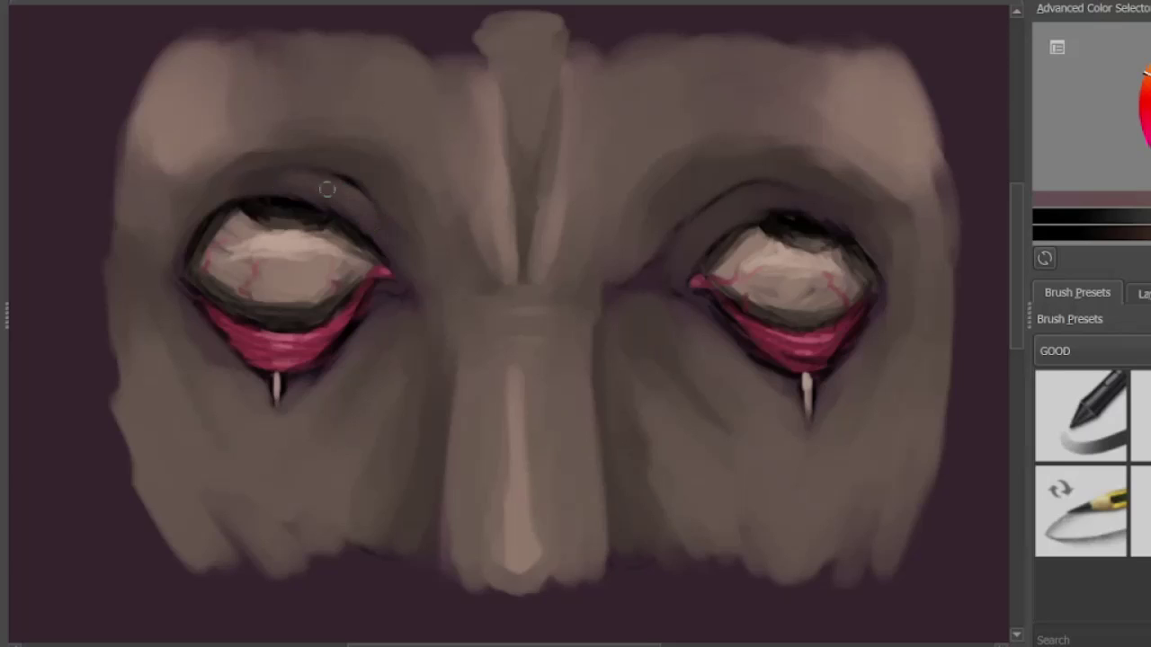
Shade the fold above the right eye's upper lid and outline the pale pins below both eyes in black.
left_click_drag(717, 200, 784, 189)
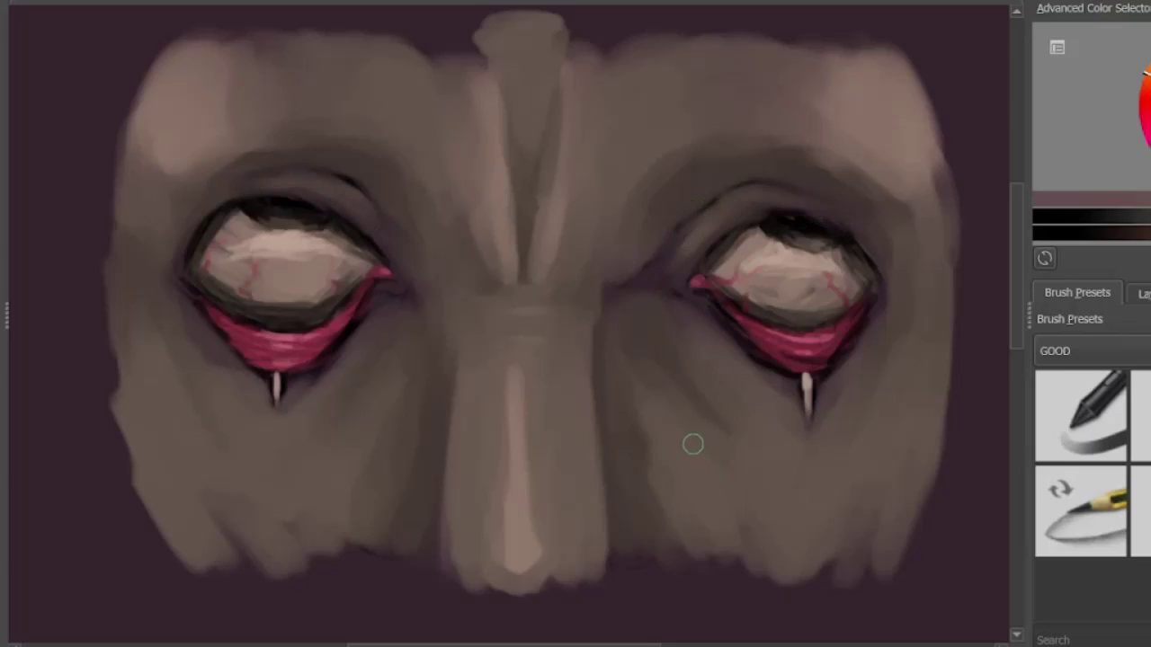
left_click(1131, 218)
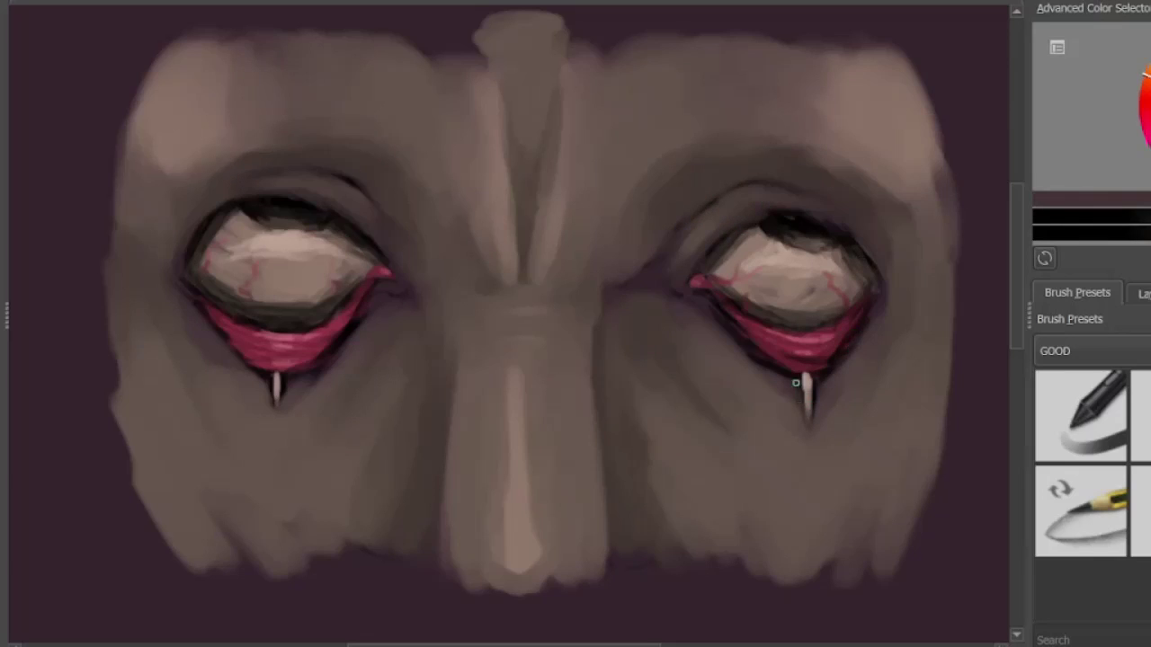
left_click_drag(269, 402, 279, 408)
left_click(1142, 217)
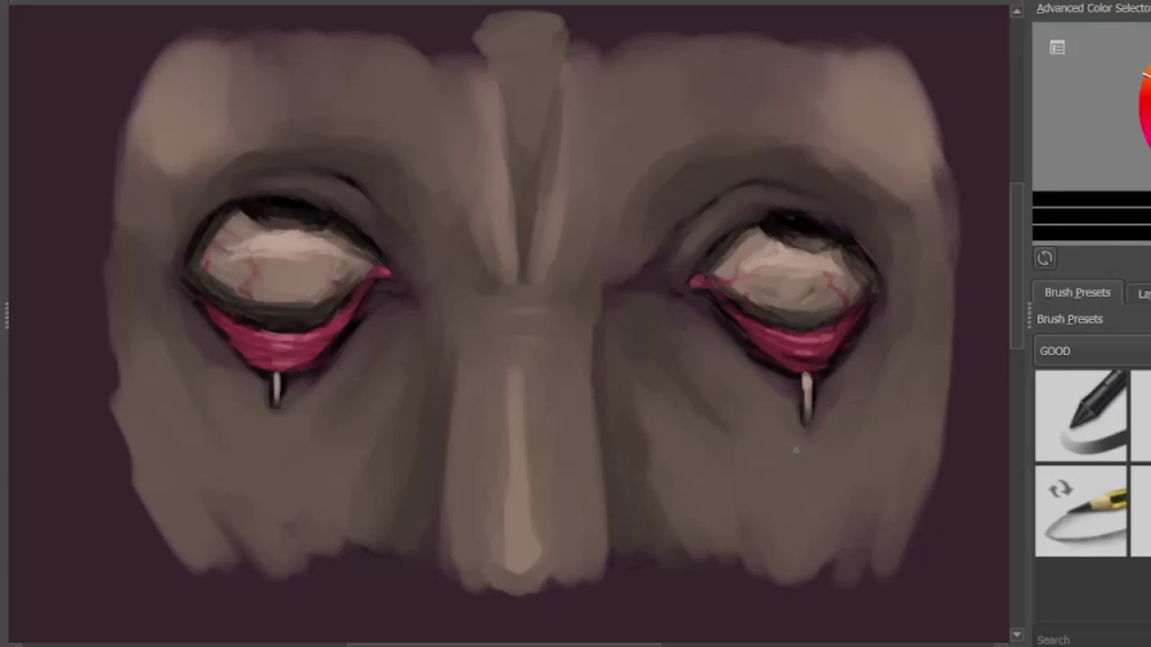
Paint a lighter pink inner rim along the top of the left eye's red lower lid.
key("x")
mouse_move(216, 303)
left_mouse_down()
mouse_move(272, 322)
mouse_move(320, 316)
mouse_move(351, 292)
left_mouse_up()
left_click_drag(264, 320, 339, 304)
left_click_drag(269, 318, 349, 301)
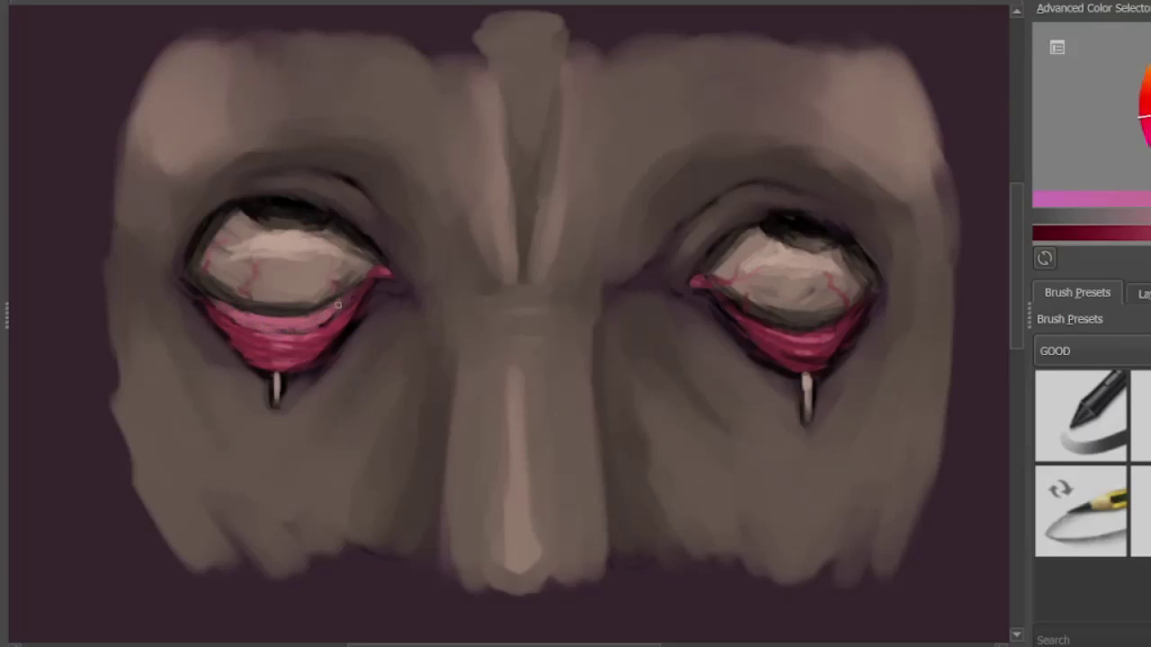
Repaint the left eyeball's lower edge above the pink rim with sampled grey-brown tones.
key("x")
mouse_move(216, 306)
left_mouse_down()
mouse_move(292, 335)
mouse_move(349, 302)
mouse_move(290, 331)
mouse_move(245, 307)
mouse_move(300, 309)
mouse_move(334, 294)
left_mouse_up()
left_click(134, 318, "ctrl")
left_click_drag(265, 307, 293, 310)
left_click(227, 304, "ctrl")
mouse_move(230, 294)
left_mouse_down()
mouse_move(203, 274)
mouse_move(213, 288)
mouse_move(281, 305)
mouse_move(268, 306)
mouse_move(331, 294)
left_mouse_up()
left_click(217, 284, "ctrl")
mouse_move(256, 299)
left_mouse_down()
mouse_move(357, 296)
mouse_move(218, 307)
mouse_move(309, 313)
mouse_move(370, 284)
left_mouse_up()
Add a pale pink wet highlight to the inner rim of both lower lids.
left_click(1039, 231)
left_click(785, 341, "ctrl")
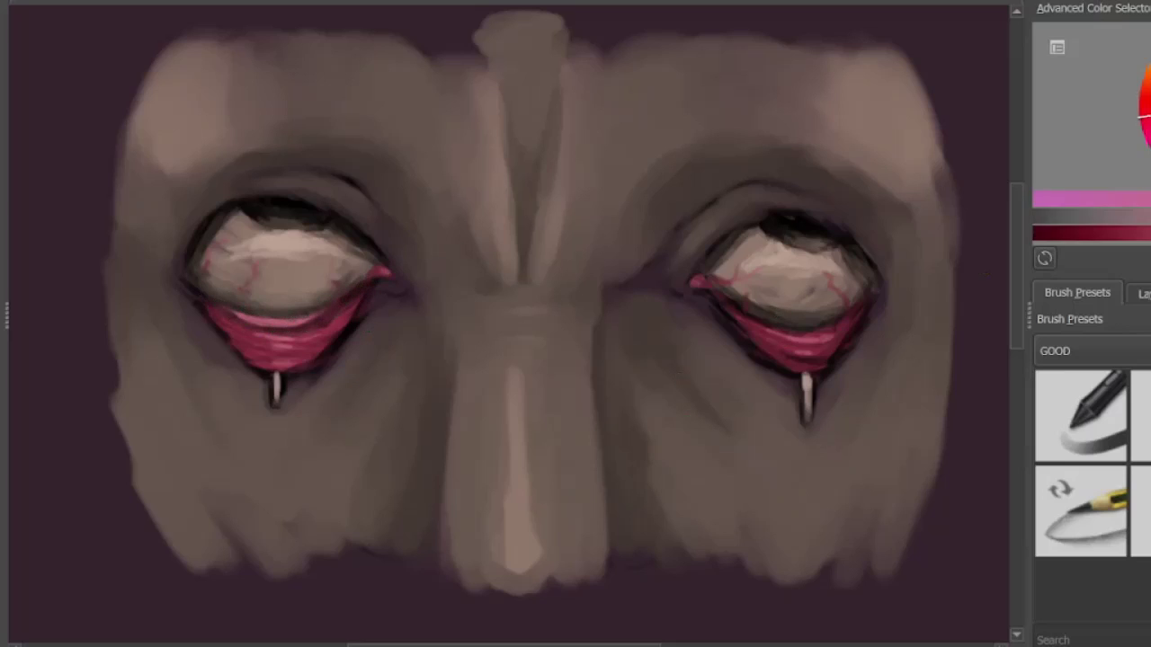
left_click(1149, 107)
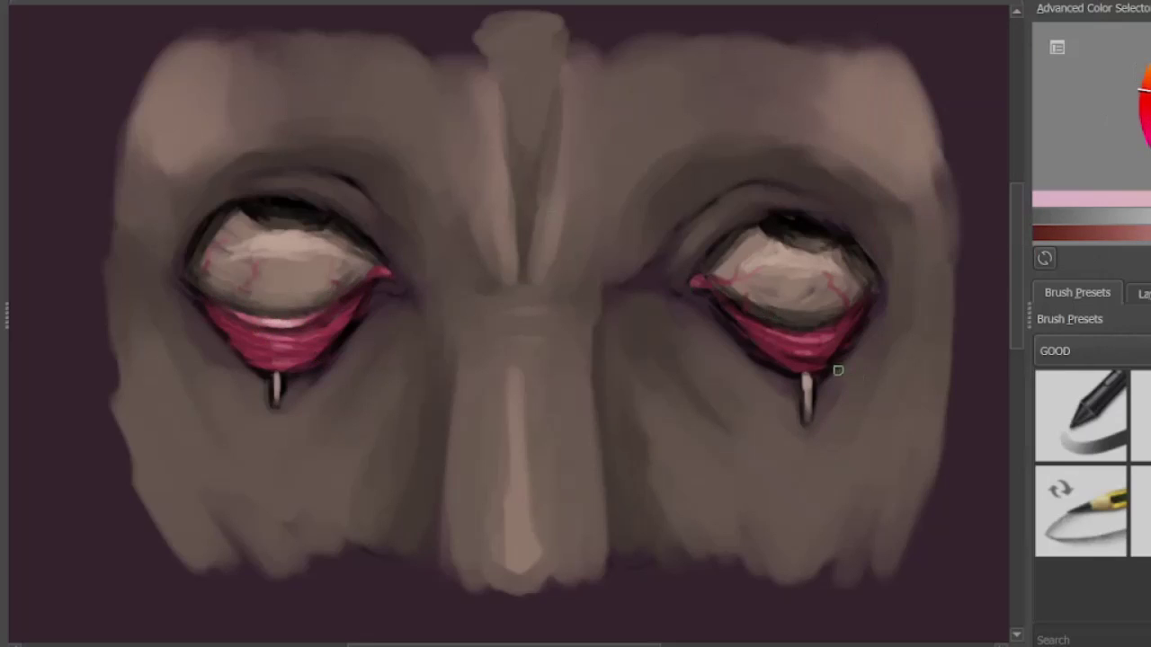
mouse_move(801, 330)
left_mouse_down()
mouse_move(841, 324)
mouse_move(821, 330)
left_mouse_up()
Extend the outer corners of both eyes with black outlines and fill them with sampled pink.
left_click(1149, 216)
left_click(1149, 162)
left_click(1149, 162)
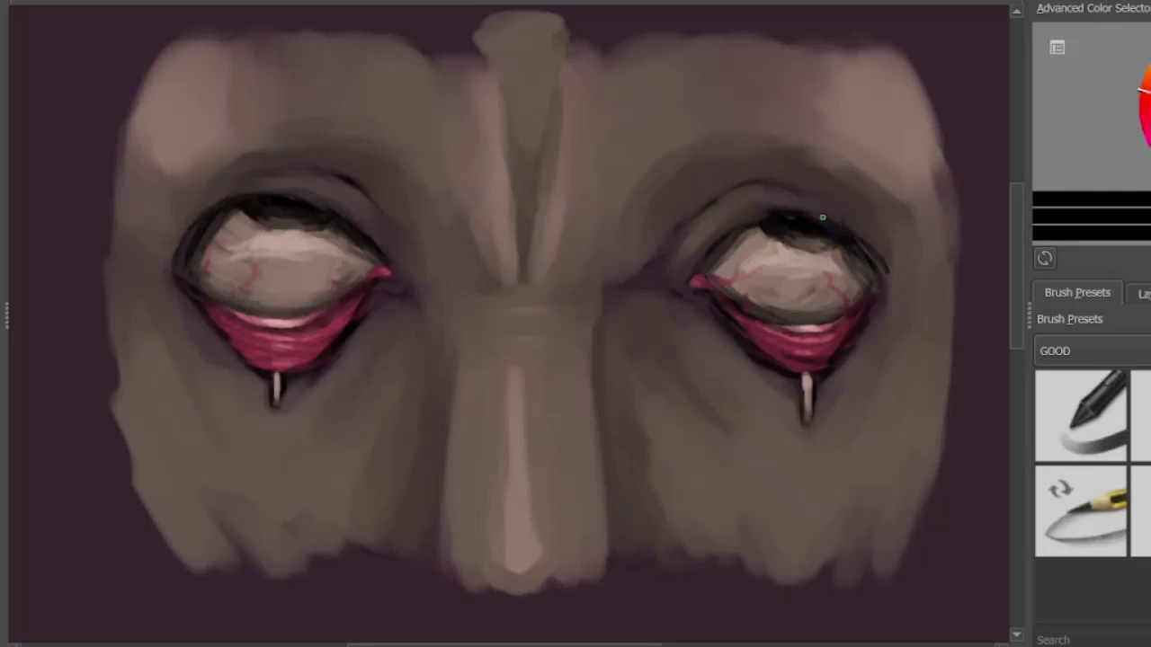
left_click(817, 329, "ctrl")
left_click_drag(857, 241, 874, 290)
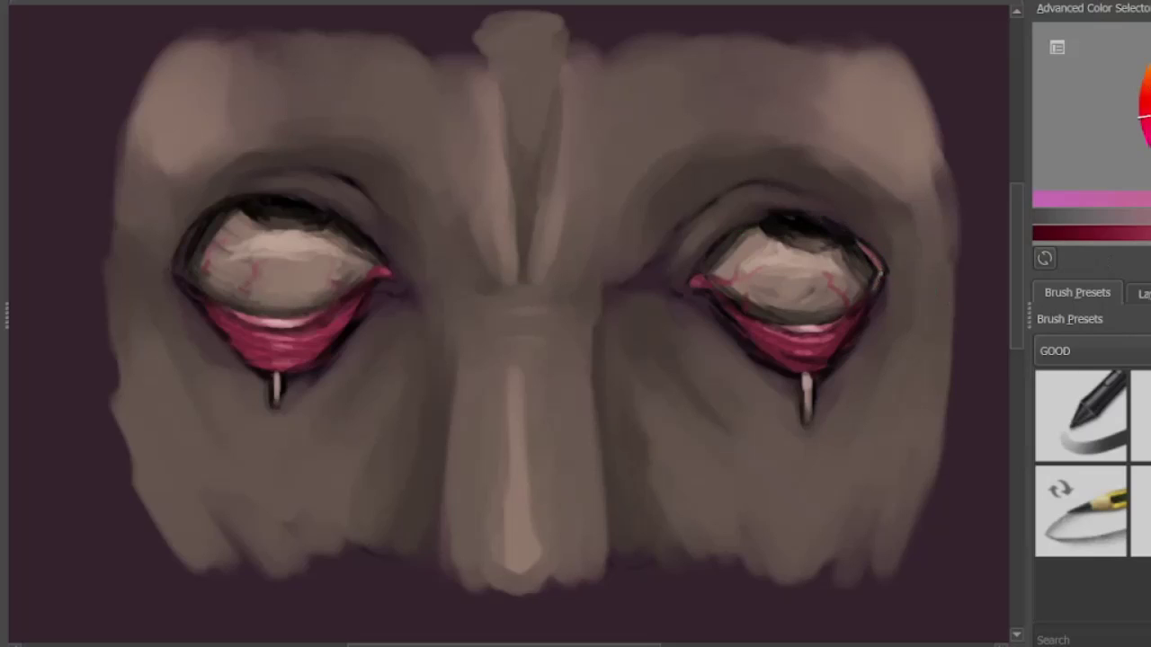
left_click_drag(200, 220, 177, 272)
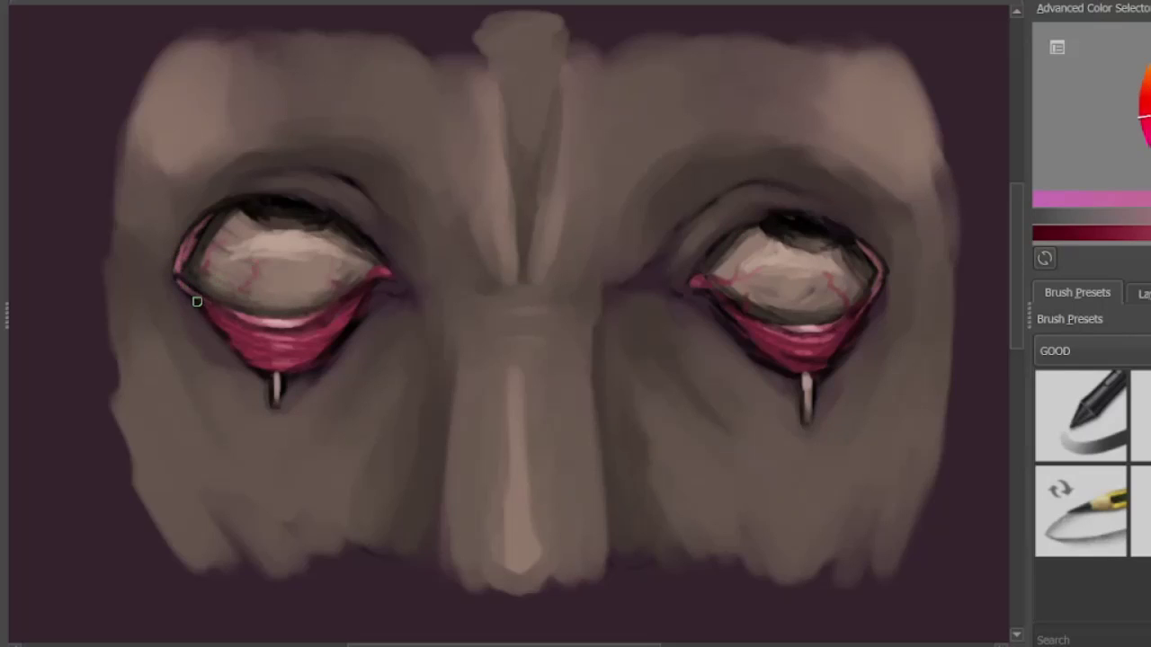
Deepen the pink outer corners of both eyes with darker red and sharpen their black edges.
left_click(1150, 163)
left_click_drag(878, 257, 872, 294)
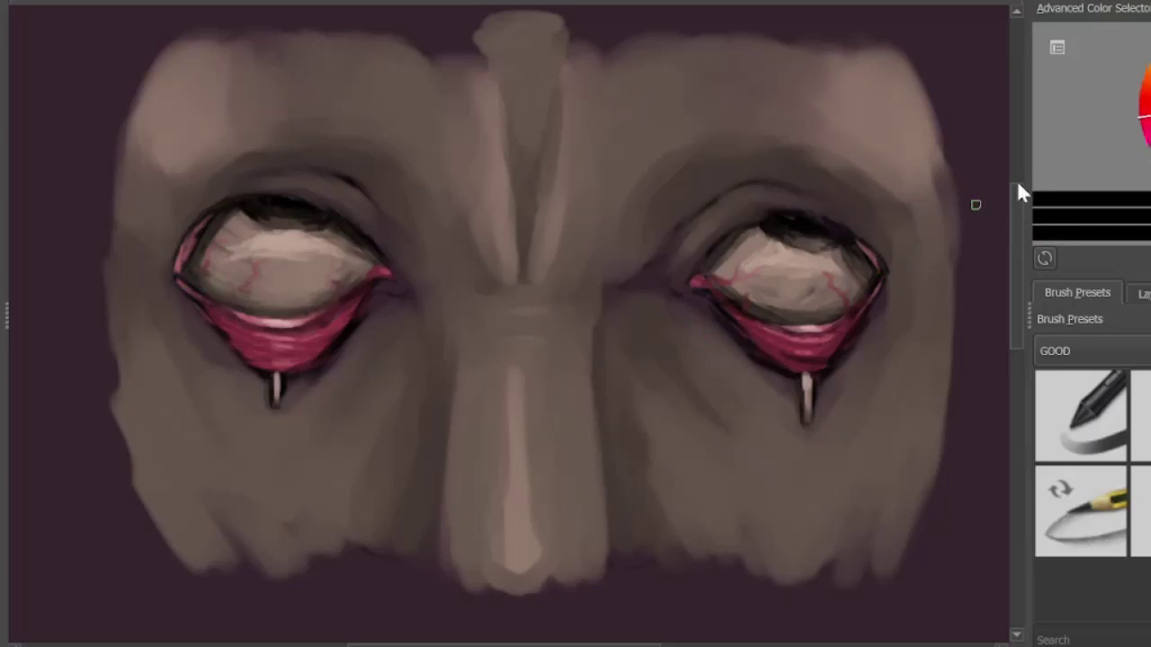
left_click(869, 254, "ctrl")
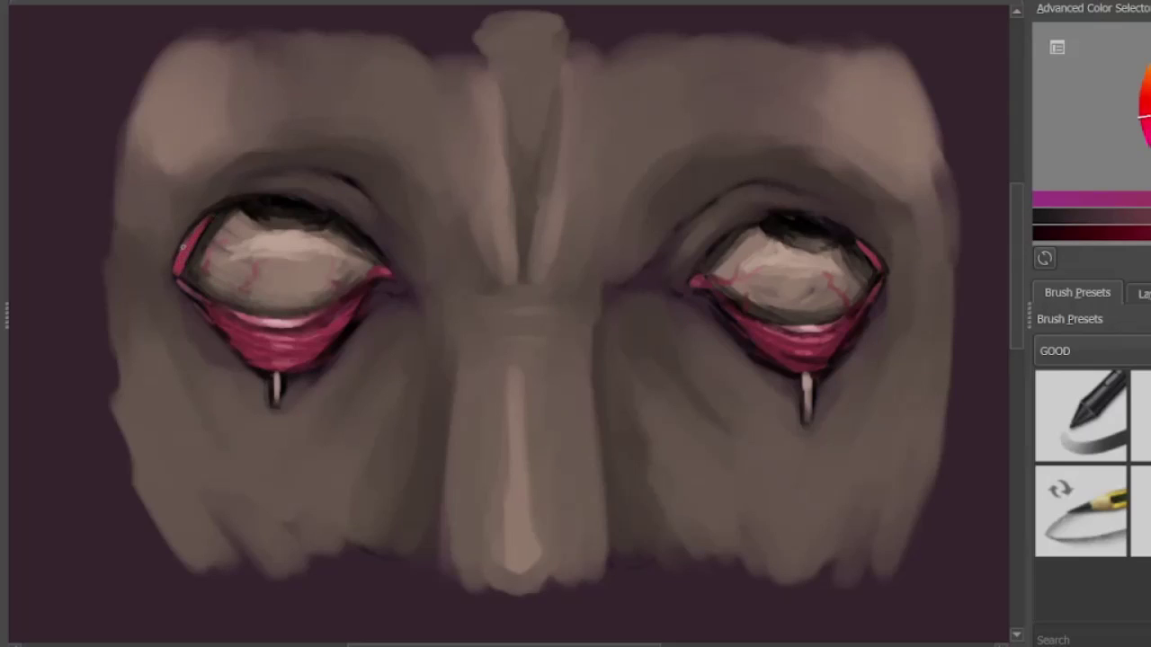
left_click(1150, 164)
left_click_drag(211, 217, 177, 284)
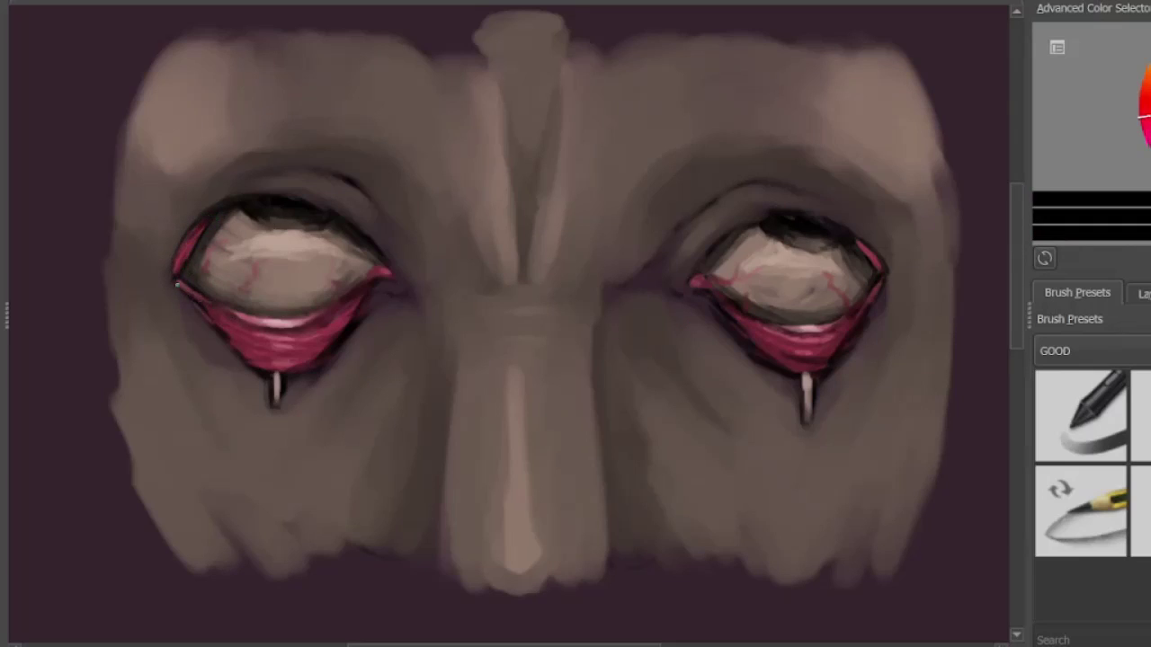
left_click_drag(857, 241, 877, 261)
Draw fine black eyelashes fanning out from the left eye's outer corner, undoing misplaced strokes.
left_click_drag(193, 228, 173, 217)
mouse_move(173, 257)
left_mouse_down()
mouse_move(130, 250)
mouse_move(120, 273)
left_mouse_up()
mouse_move(167, 275)
left_mouse_down()
mouse_move(124, 292)
mouse_move(117, 262)
left_mouse_up()
mouse_move(178, 246)
left_mouse_down()
mouse_move(142, 237)
mouse_move(149, 218)
left_mouse_up()
mouse_move(205, 216)
left_mouse_down()
mouse_move(177, 212)
mouse_move(195, 179)
left_mouse_up()
mouse_move(214, 206)
left_mouse_down()
mouse_move(177, 198)
mouse_move(156, 223)
left_mouse_up()
mouse_move(169, 263)
left_mouse_down()
mouse_move(134, 259)
mouse_move(131, 244)
left_mouse_up()
left_click_drag(167, 272, 111, 270)
left_click_drag(181, 253, 149, 230)
left_click_drag(179, 236, 123, 230)
left_click_drag(192, 225, 154, 215)
left_click_drag(167, 278, 112, 292)
key("ctrl+z")
key("ctrl+z")
key("ctrl+z")
key("ctrl+z")
key("ctrl+z")
key("ctrl+z")
key("ctrl+z")
key("ctrl+z")
key("ctrl+z")
key("ctrl+z")
key("ctrl+z")
key("ctrl+z")
key("ctrl+z")
key("ctrl+z")
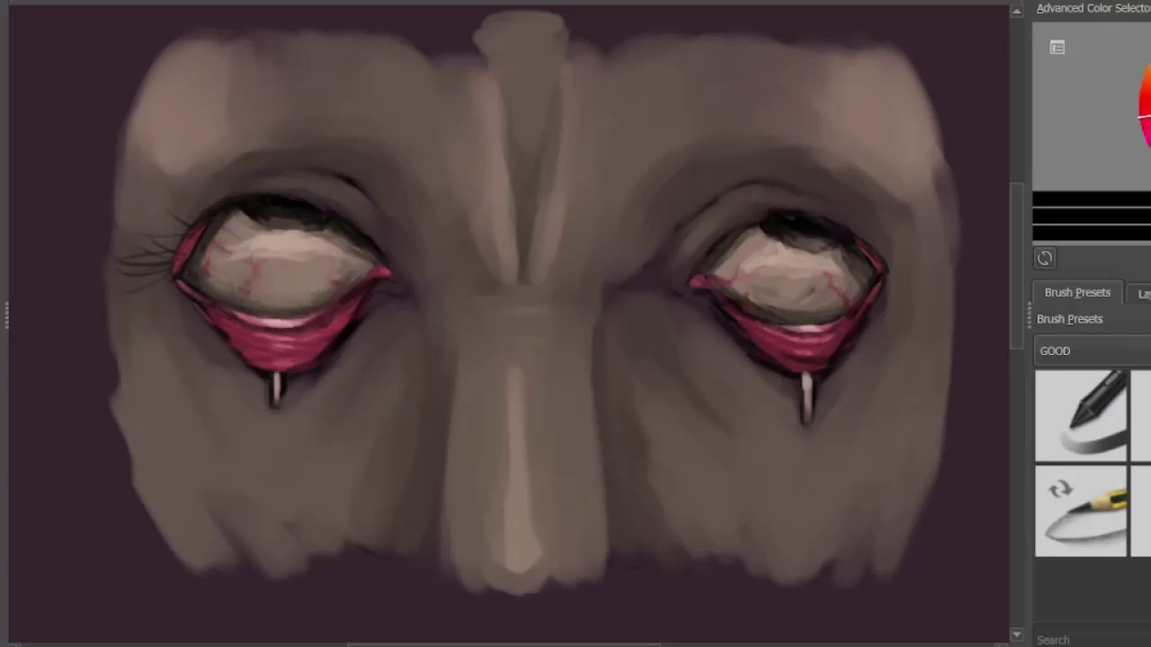
Fill in curved lashes along the left eye's upper lid and short ones below its lower lid.
mouse_move(177, 263)
left_mouse_down()
mouse_move(132, 269)
mouse_move(132, 236)
left_mouse_up()
mouse_move(179, 243)
left_mouse_down()
mouse_move(130, 224)
mouse_move(154, 221)
left_mouse_up()
mouse_move(191, 228)
left_mouse_down()
mouse_move(173, 208)
mouse_move(187, 197)
left_mouse_up()
left_click_drag(213, 213, 197, 196)
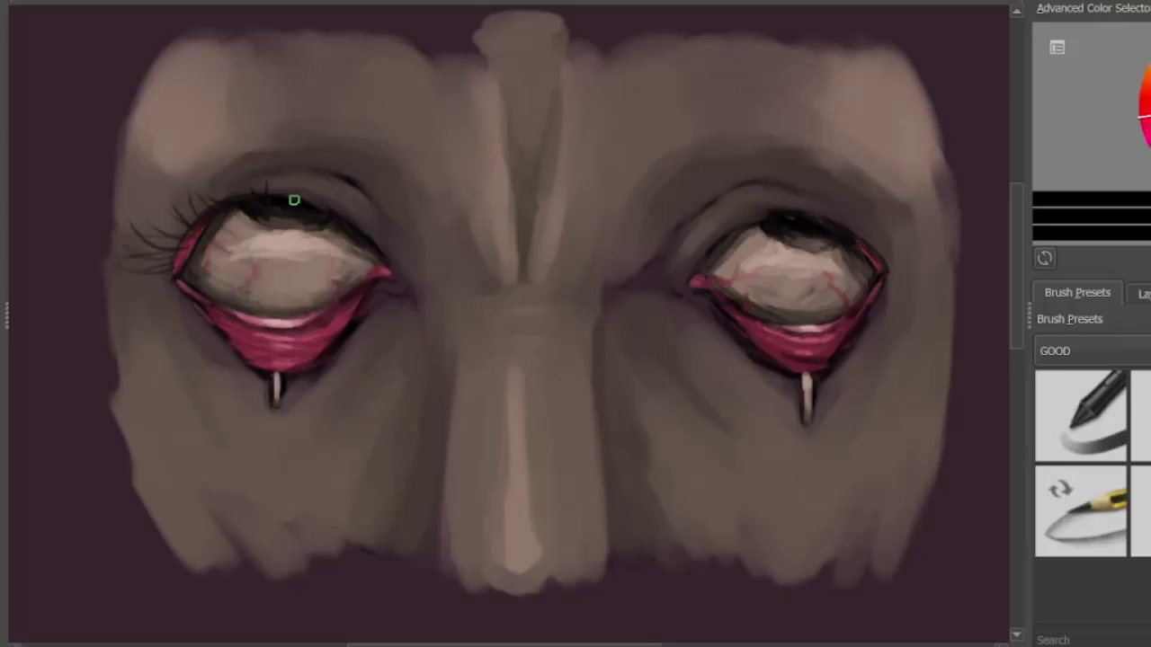
key("ctrl+z")
key("ctrl+z")
left_click_drag(178, 241, 144, 221)
mouse_move(187, 226)
left_mouse_down()
mouse_move(160, 196)
mouse_move(155, 218)
left_mouse_up()
mouse_move(173, 253)
left_mouse_down()
mouse_move(127, 241)
mouse_move(127, 266)
left_mouse_up()
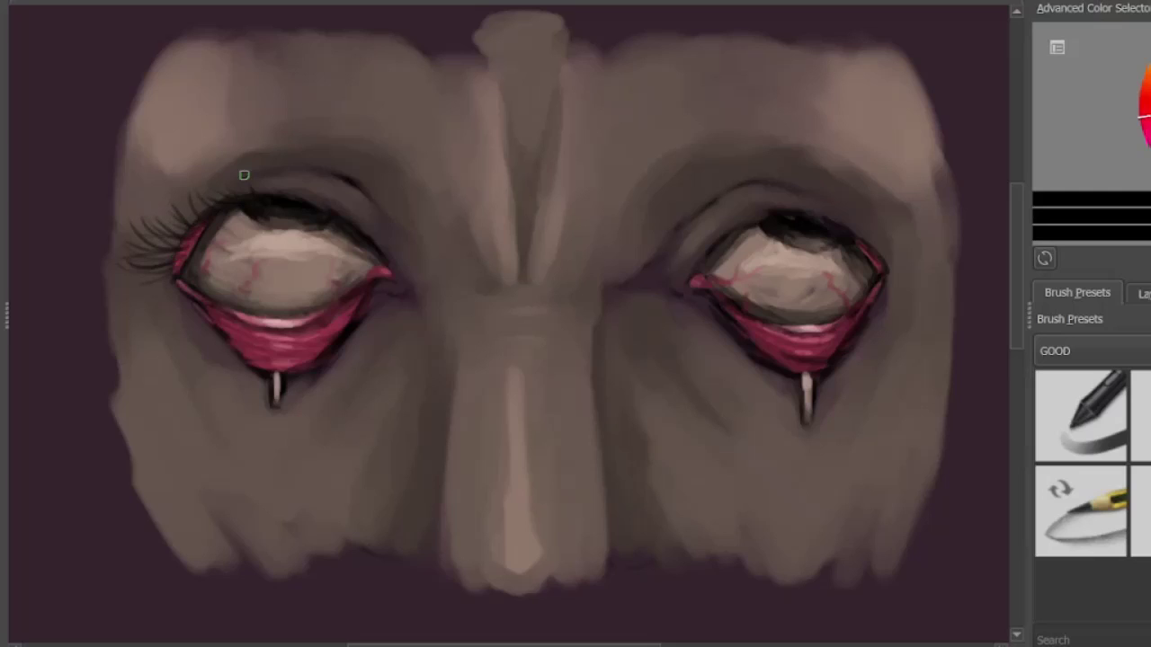
left_click_drag(208, 209, 176, 199)
left_click_drag(193, 220, 159, 228)
Draw matching black lashes around the right eye's upper and lower lids, redoing the misplaced strokes.
left_click_drag(888, 267, 919, 261)
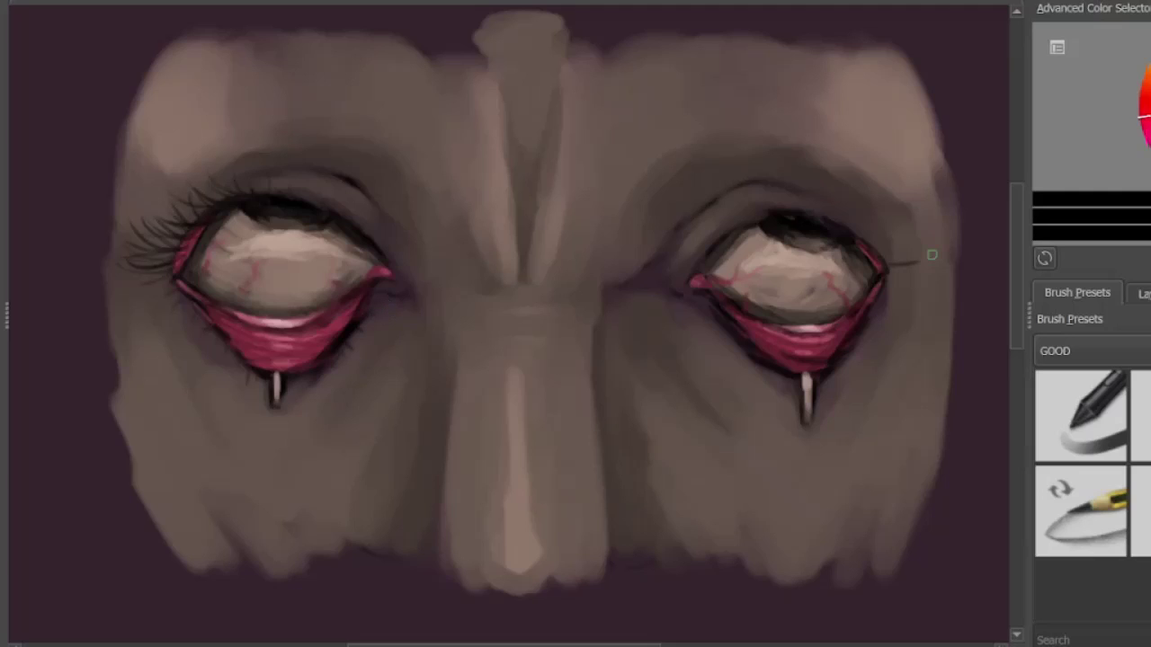
mouse_move(849, 230)
left_mouse_down()
mouse_move(917, 234)
mouse_move(935, 272)
left_mouse_up()
mouse_move(877, 254)
left_mouse_down()
mouse_move(937, 258)
mouse_move(927, 276)
left_mouse_up()
key("ctrl+z")
key("ctrl+z")
key("ctrl+z")
left_click_drag(853, 231, 892, 209)
mouse_move(865, 240)
left_mouse_down()
mouse_move(896, 236)
mouse_move(944, 267)
mouse_move(854, 232)
mouse_move(910, 241)
left_mouse_up()
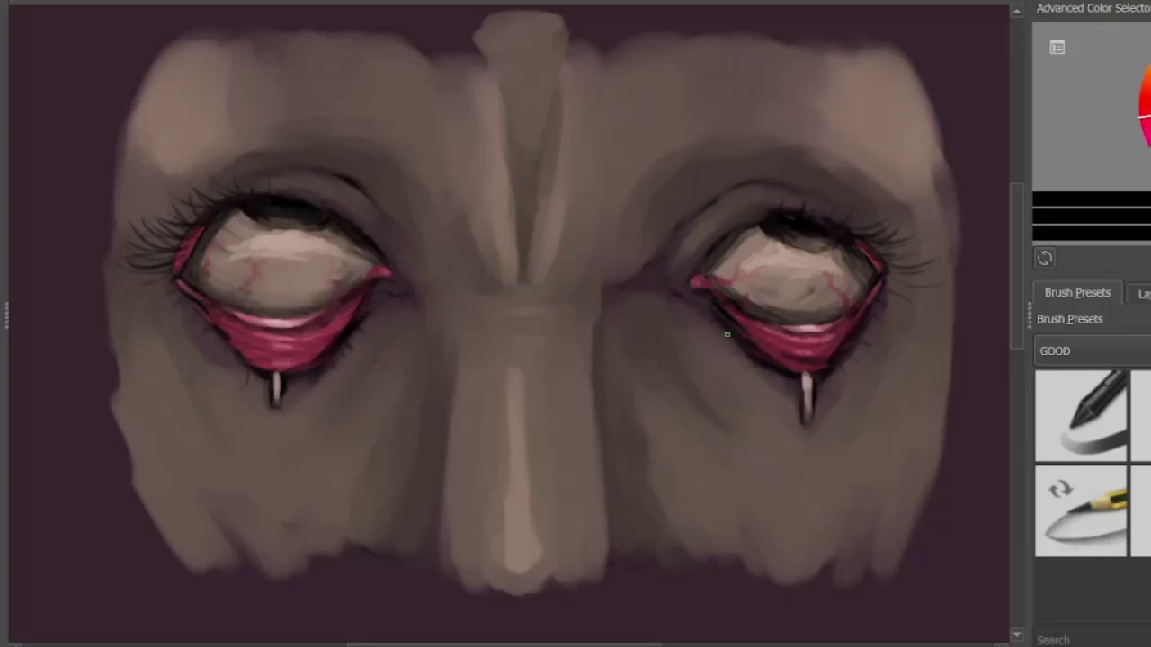
Thicken the lashes at the right eye's outer corner, undoing stray strokes.
mouse_move(883, 257)
left_mouse_down()
mouse_move(950, 238)
mouse_move(930, 249)
mouse_move(934, 237)
mouse_move(936, 277)
left_mouse_up()
key("ctrl+z")
key("ctrl+z")
key("ctrl+z")
key("ctrl+z")
mouse_move(848, 228)
left_mouse_down()
mouse_move(885, 208)
mouse_move(910, 232)
left_mouse_up()
key("ctrl+z")
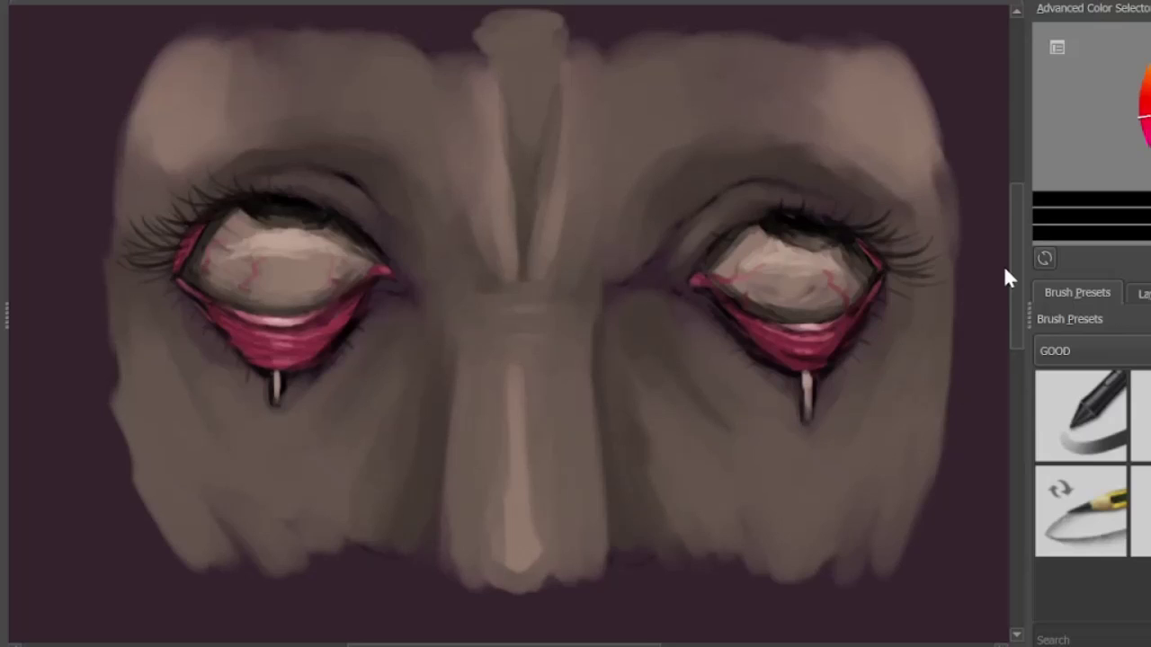
Paint dark red blood at the pin tips and thin streaks running from the eyes down the cheeks.
left_click(1150, 126)
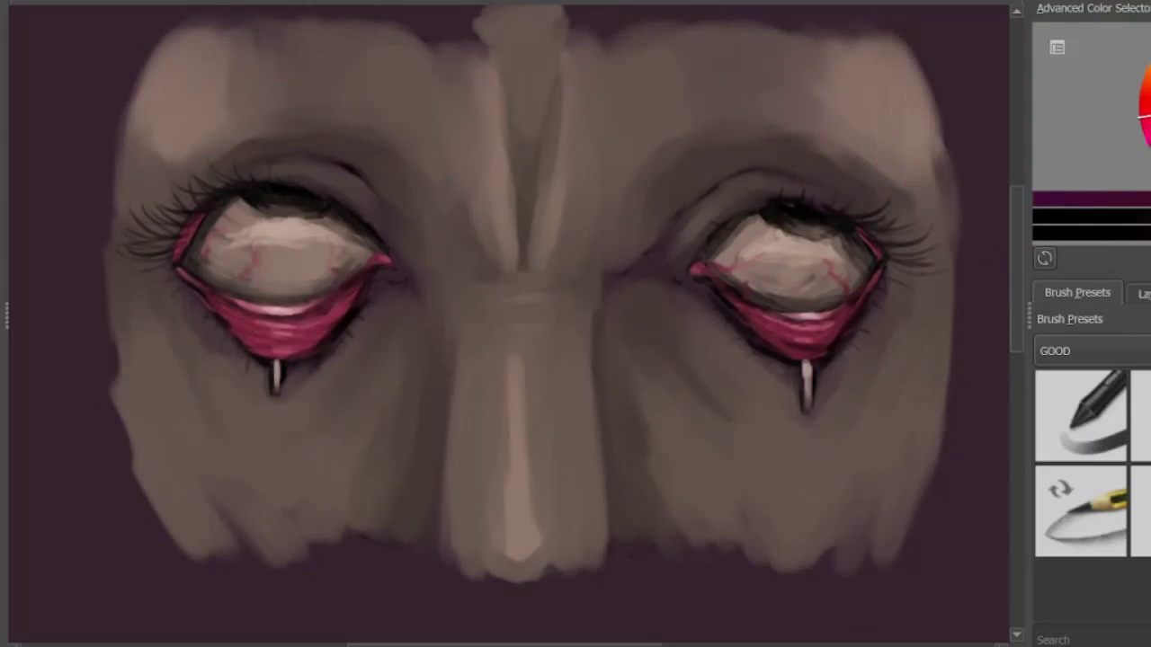
left_click(1150, 126)
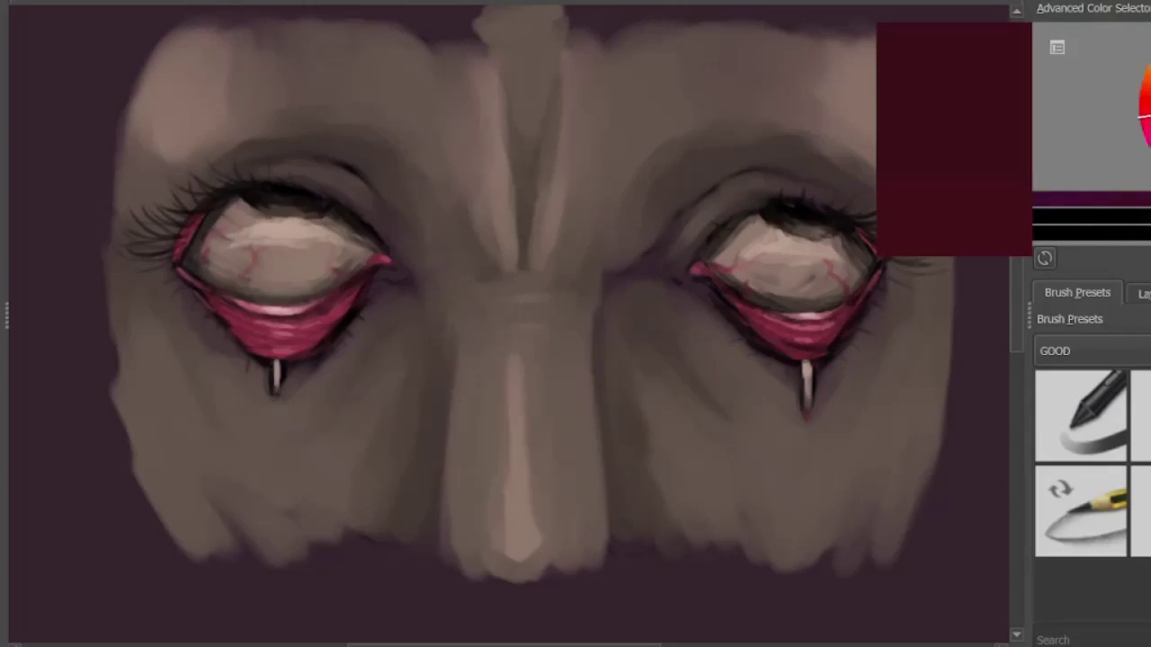
left_click_drag(805, 414, 807, 424)
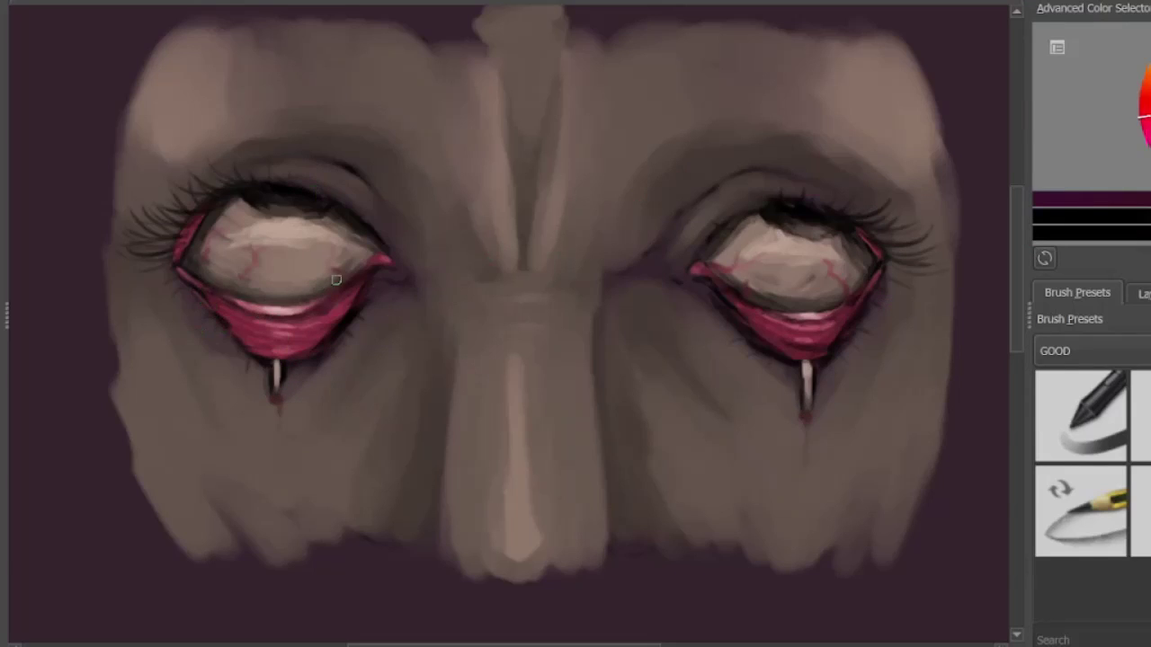
left_click_drag(354, 353, 330, 409)
left_click_drag(354, 316, 316, 468)
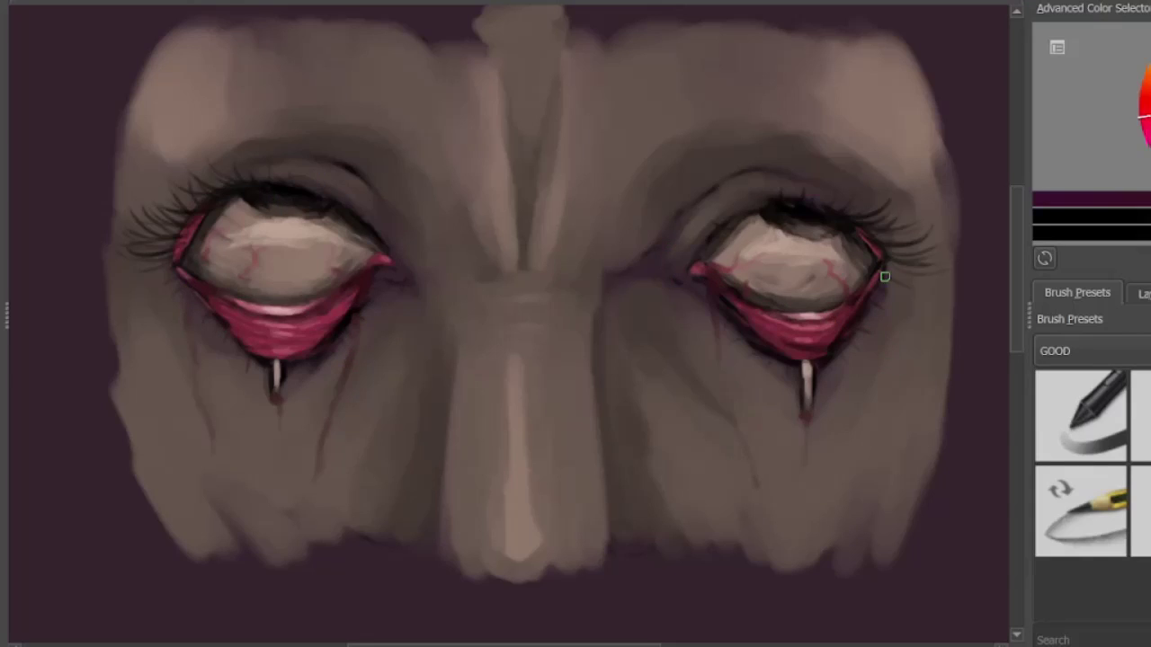
Layer brighter red blood over the corners and lower lids of both eyes and the upper cheek streaks.
left_click(1149, 104)
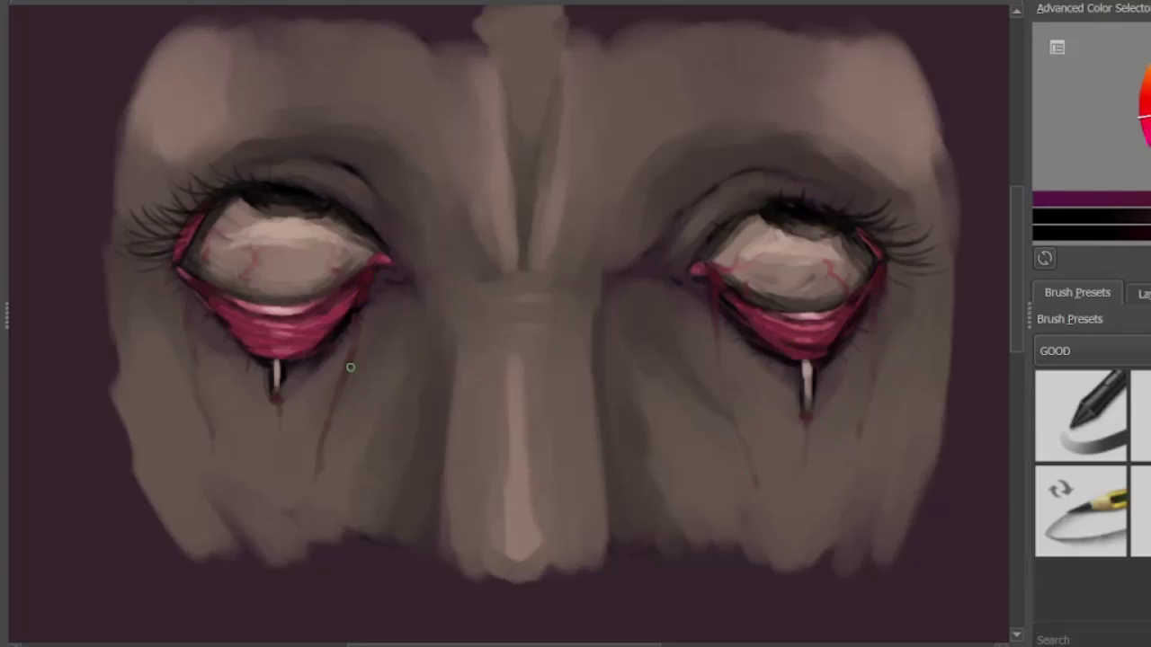
left_click_drag(189, 285, 187, 340)
left_click_drag(322, 332, 310, 348)
left_click_drag(767, 311, 781, 335)
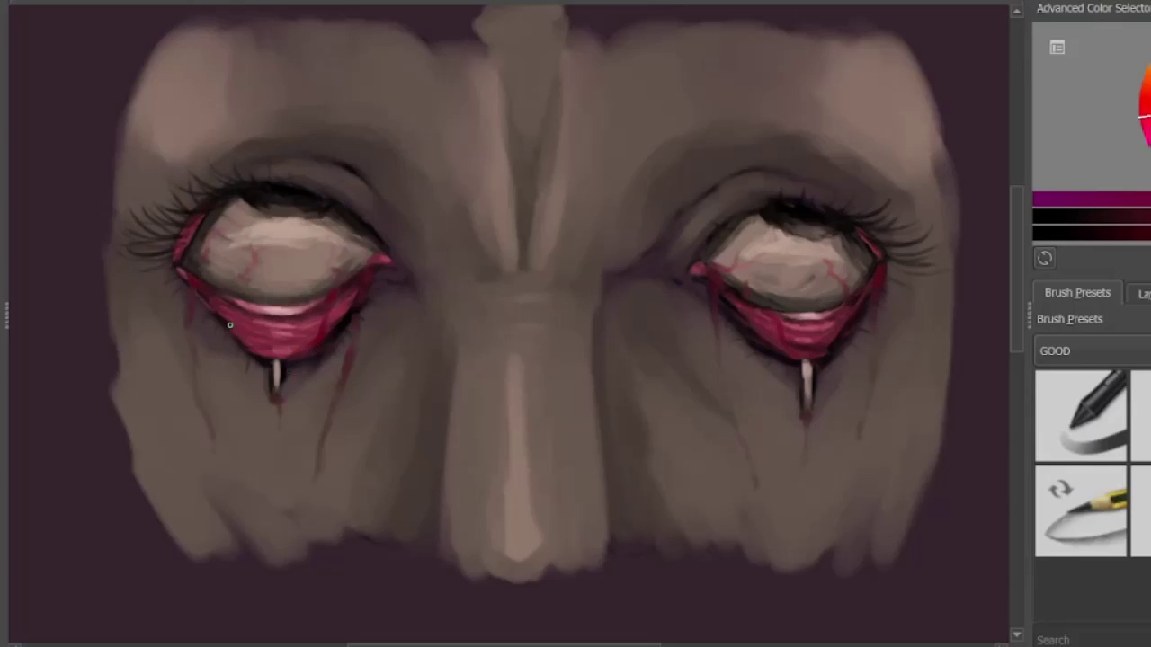
Refine the blood on the lower lids up close with a sampled red, including the left lid's lower edge.
scroll(261, 302, "up", 2)
left_click(232, 357, "ctrl")
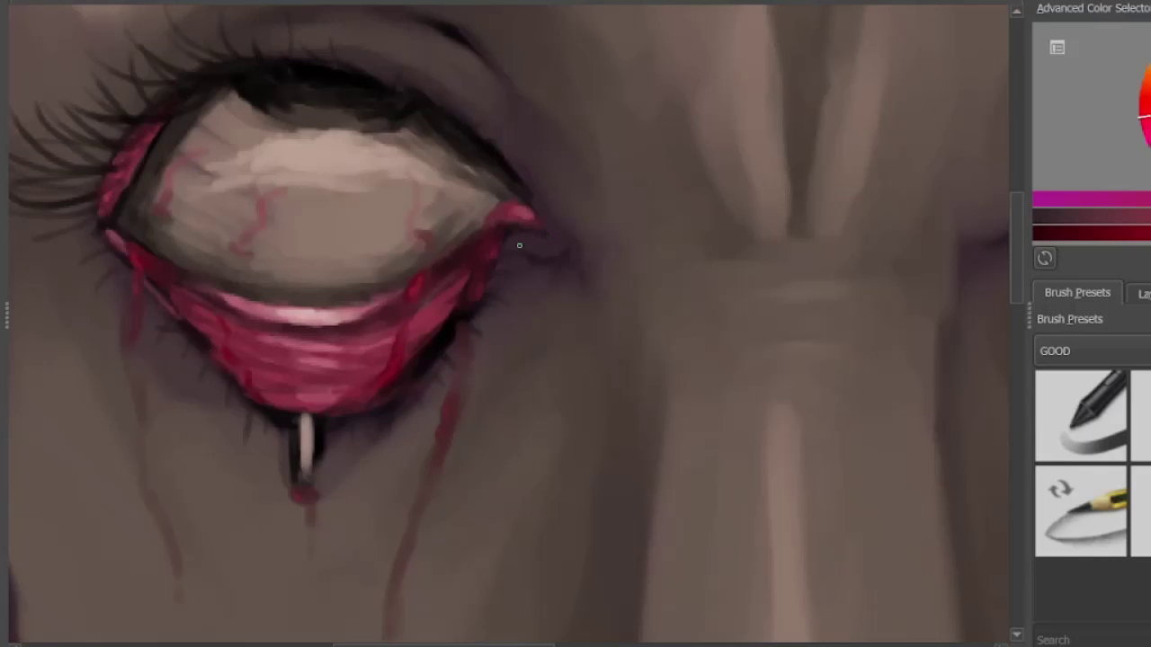
scroll(229, 257, "down", 2)
scroll(886, 270, "up", 2)
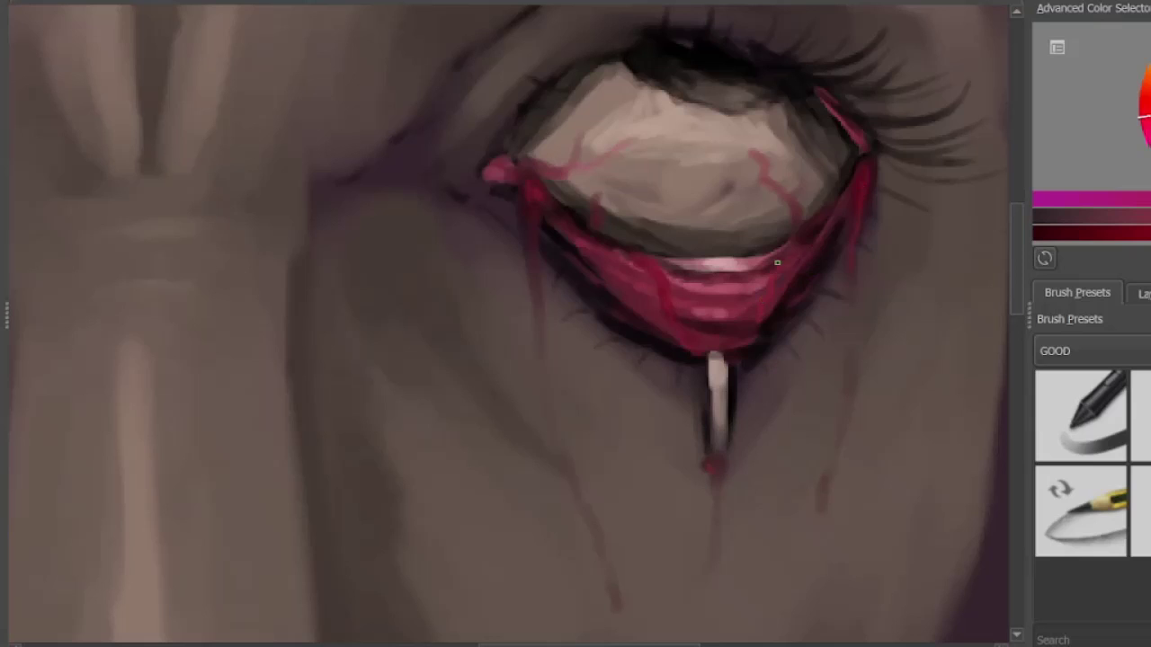
scroll(777, 262, "down", 3)
scroll(797, 251, "up", 3)
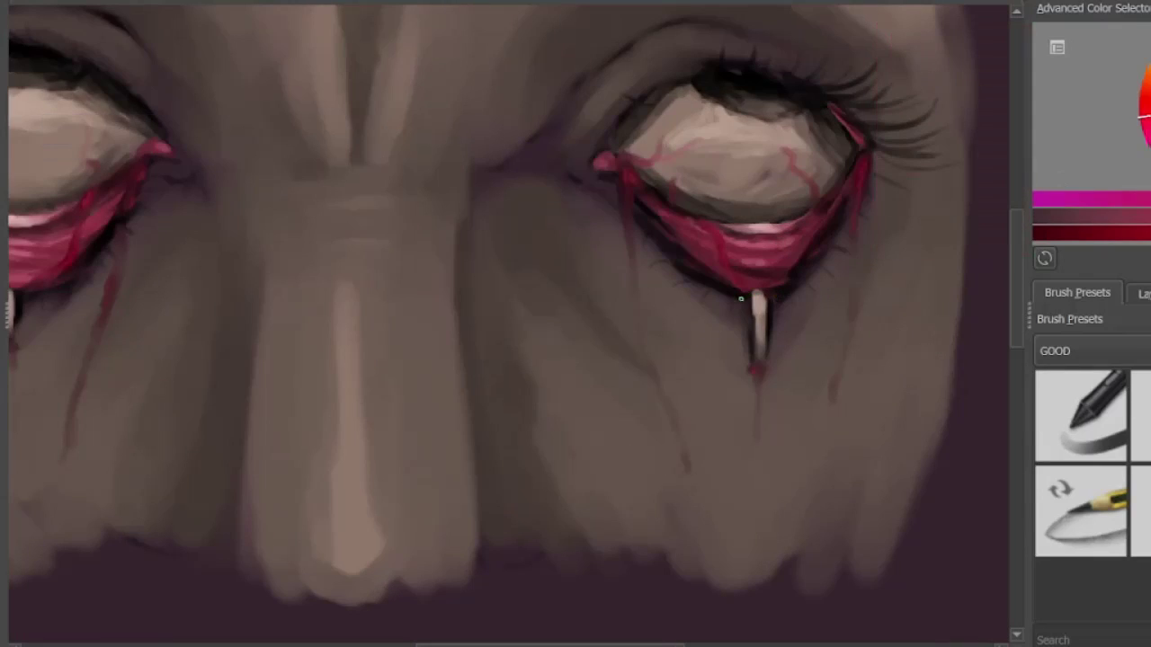
scroll(683, 234, "down", 2)
scroll(313, 267, "up", 2)
scroll(418, 251, "up", 2)
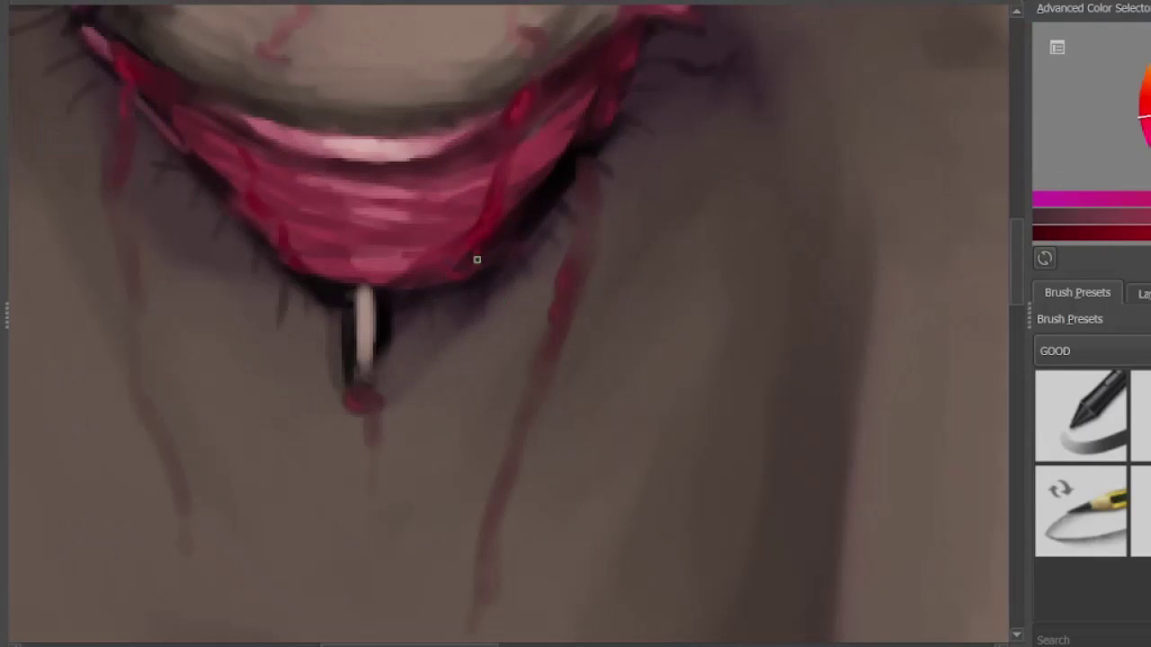
scroll(525, 221, "down", 4)
scroll(523, 221, "up", 4)
left_click_drag(500, 253, 441, 288)
mouse_move(450, 301)
left_mouse_down()
mouse_move(487, 283)
mouse_move(472, 287)
mouse_move(541, 290)
left_mouse_up()
key("ctrl+z")
Add small bright red blood touches along the lower edges of the red lids.
scroll(513, 218, "down", 4)
scroll(491, 225, "up", 5)
scroll(602, 218, "down", 5)
left_click_drag(545, 643, 622, 642)
scroll(784, 199, "up", 5)
mouse_move(466, 457)
left_mouse_down()
mouse_move(480, 467)
mouse_move(462, 448)
left_mouse_up()
mouse_move(440, 403)
left_mouse_down()
mouse_move(475, 470)
mouse_move(462, 472)
left_mouse_up()
scroll(504, 399, "down", 1)
scroll(496, 402, "down", 4)
left_click_drag(406, 288, 457, 295)
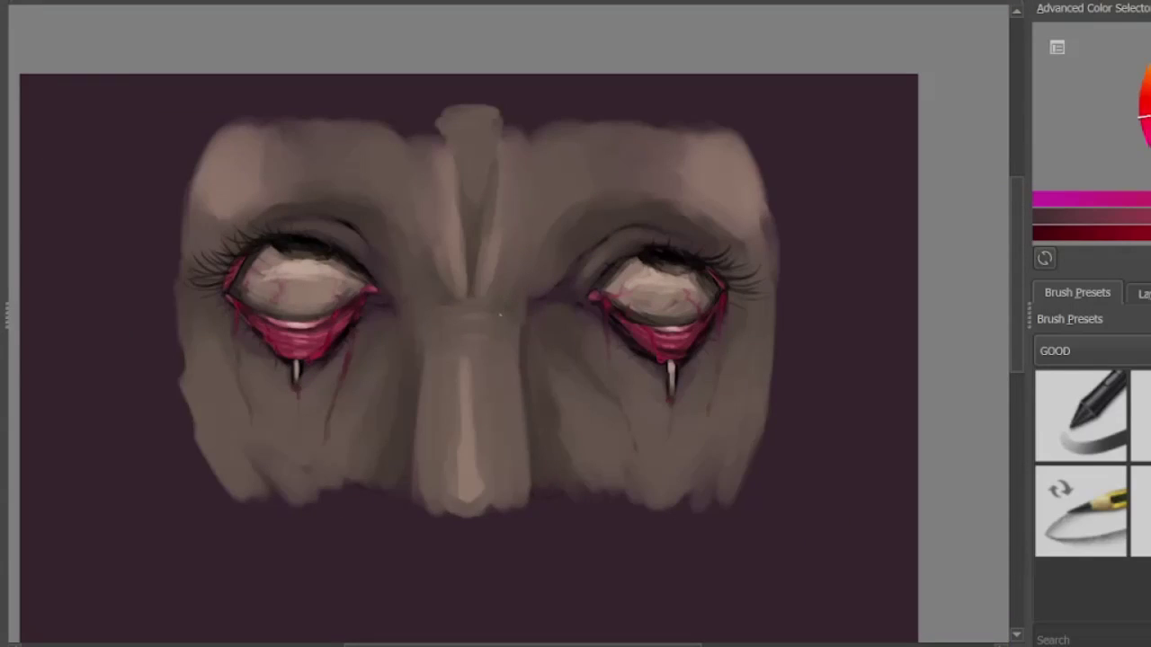
Extend the face with sampled dark brown above the forehead and below the nose and cheeks.
scroll(312, 412, "up", 1)
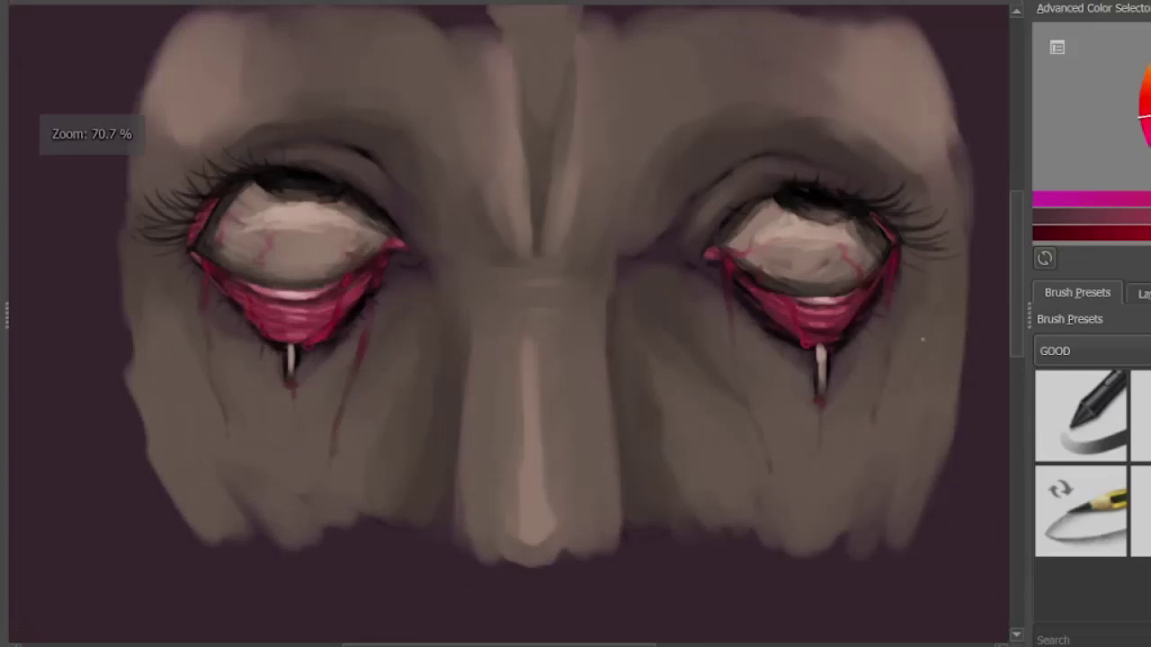
left_click_drag(1013, 273, 1010, 260)
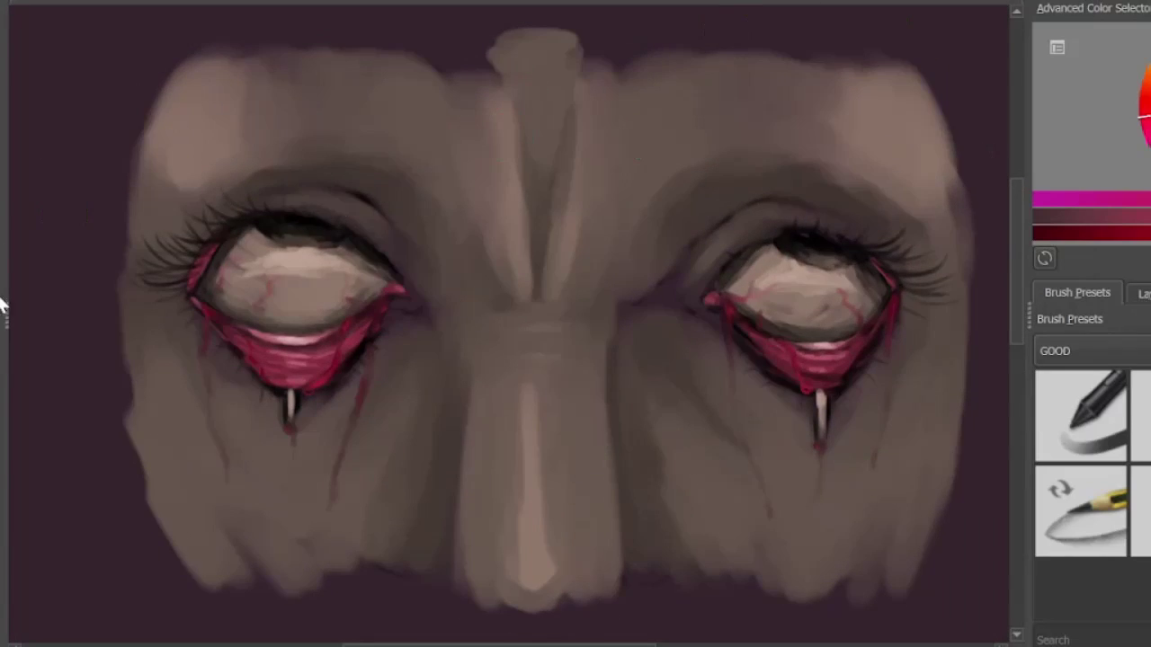
left_click(393, 197, "ctrl")
mouse_move(485, 61)
left_mouse_down()
mouse_move(442, 35)
mouse_move(239, 30)
mouse_move(623, 18)
mouse_move(666, 45)
mouse_move(826, 38)
mouse_move(462, 27)
left_mouse_up()
mouse_move(427, 566)
left_mouse_down()
mouse_move(292, 594)
mouse_move(235, 553)
mouse_move(307, 564)
left_mouse_up()
mouse_move(474, 565)
left_mouse_down()
mouse_move(537, 619)
mouse_move(662, 558)
mouse_move(754, 598)
mouse_move(725, 585)
left_mouse_up()
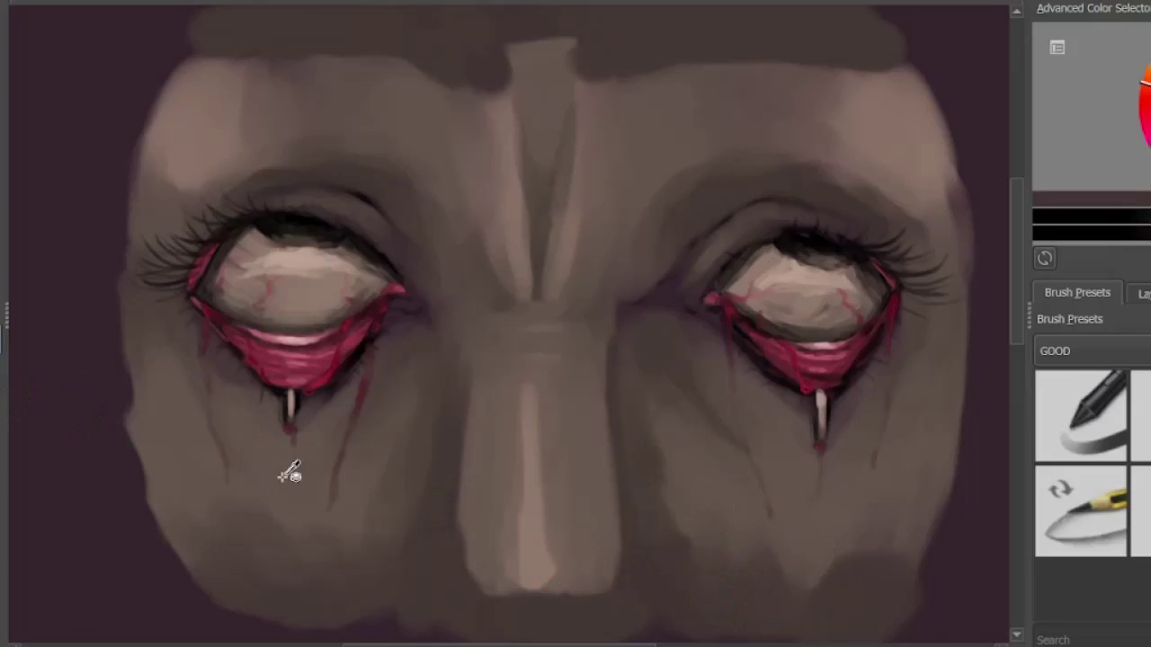
Blend the dark brown areas into the cheeks, nose sides and forehead with a sampled skin tone.
left_click(239, 436, "ctrl")
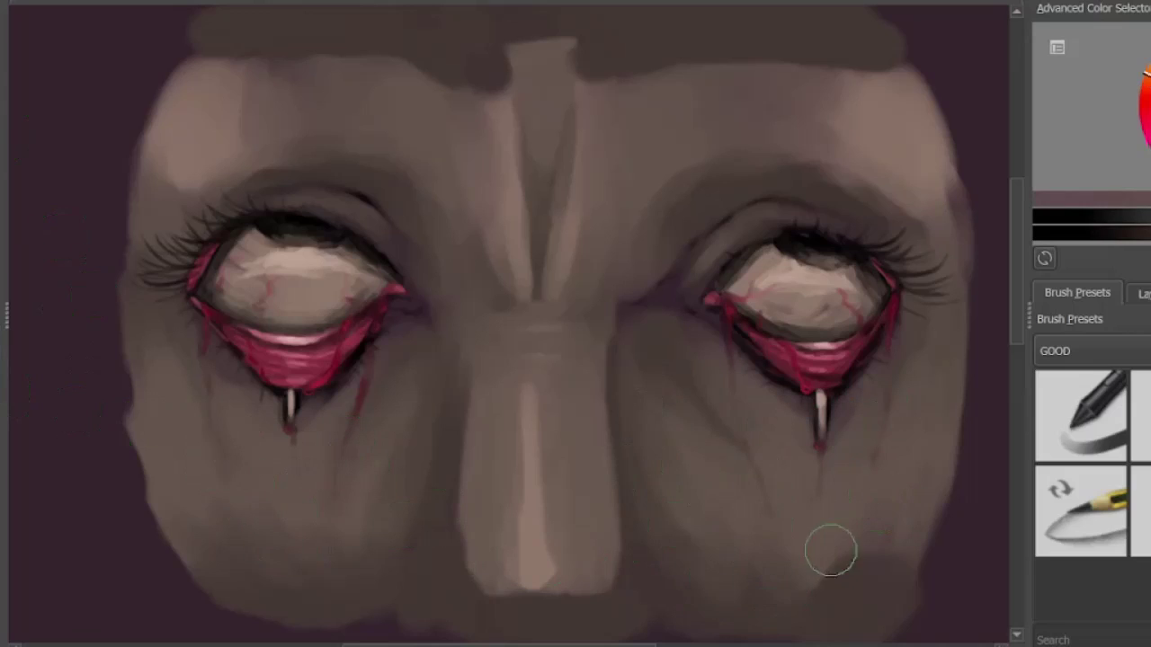
mouse_move(513, 620)
left_mouse_down()
mouse_move(480, 586)
mouse_move(473, 506)
mouse_move(529, 604)
mouse_move(629, 555)
mouse_move(638, 310)
left_mouse_up()
mouse_move(890, 54)
left_mouse_down()
mouse_move(550, 30)
mouse_move(462, 69)
mouse_move(281, 71)
mouse_move(326, 41)
mouse_move(198, 49)
left_mouse_up()
Soften the upper ends of the light ridges beside the forehead furrow with sampled brown.
left_click(476, 31, "ctrl")
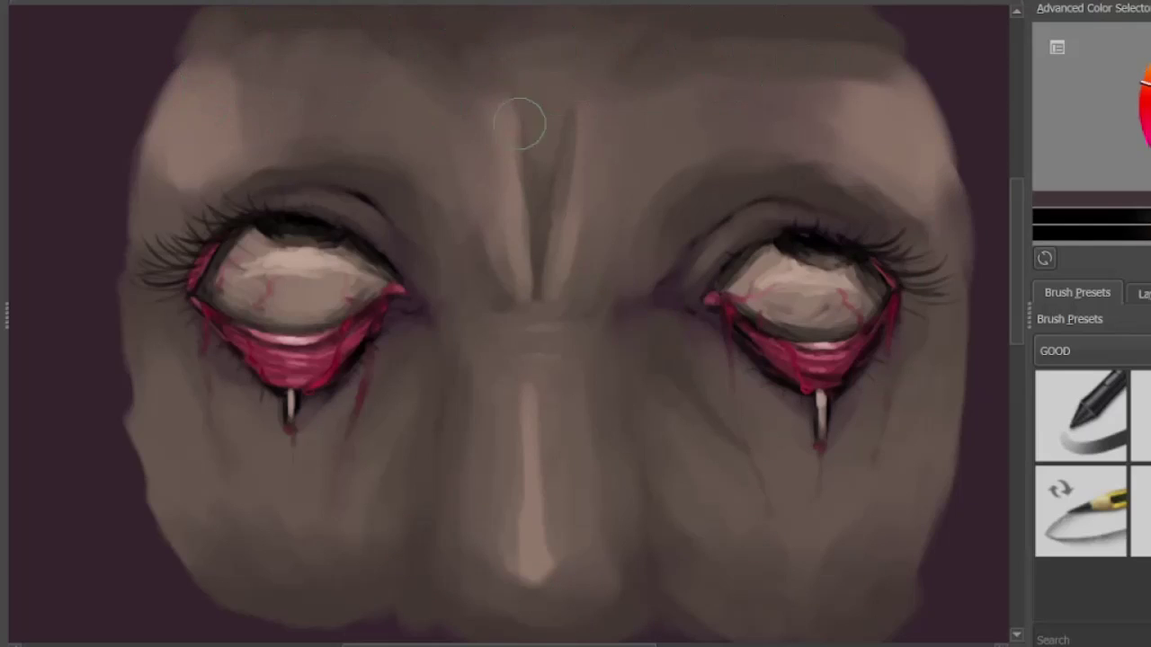
left_click_drag(525, 119, 502, 106)
left_click_drag(583, 121, 578, 71)
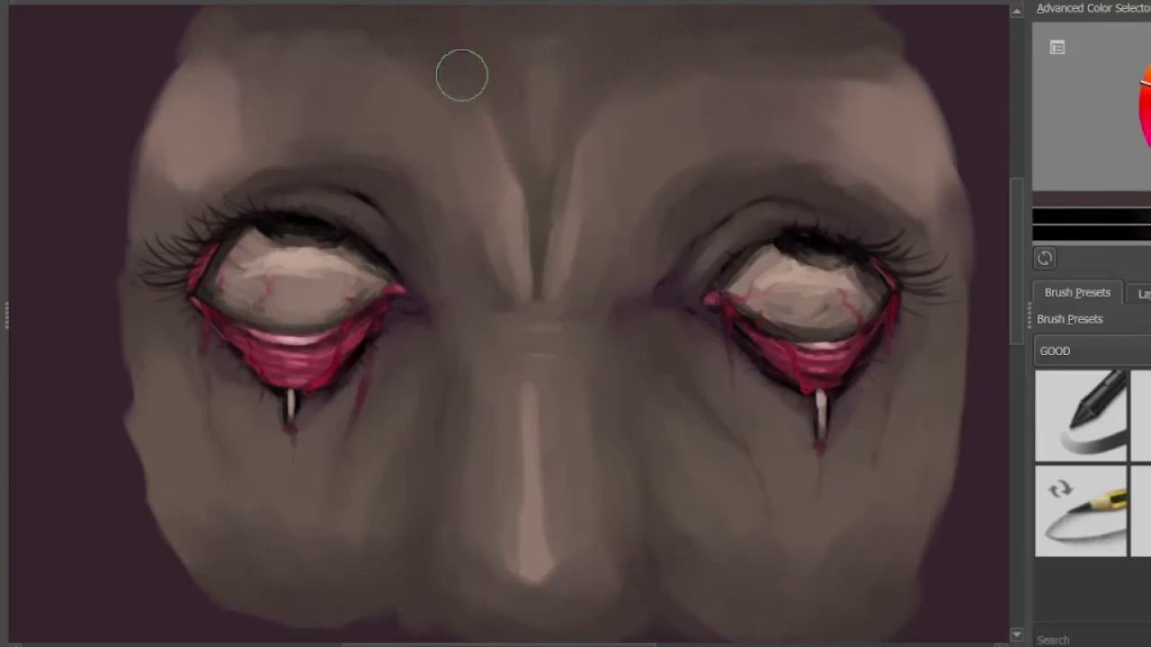
Cover the dark upper forehead with a lighter skin brown, filling it out to the canvas's upper edge.
left_click(1148, 90)
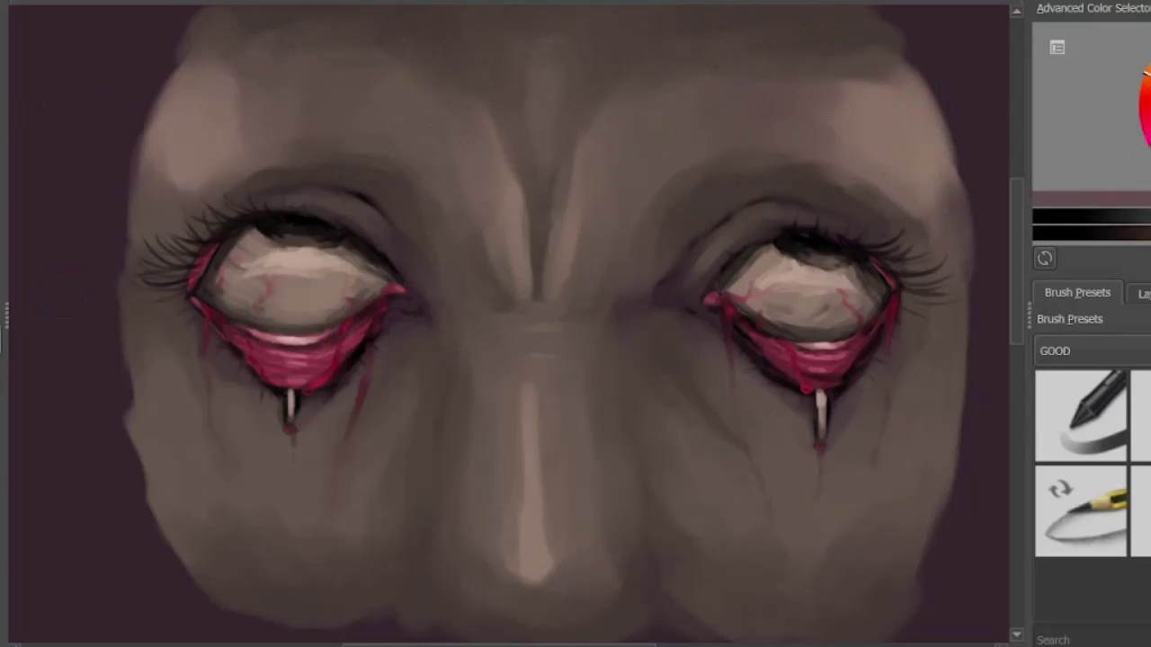
left_click_drag(1017, 277, 1017, 263)
left_click_drag(477, 171, 457, 106)
mouse_move(597, 105)
left_mouse_down()
mouse_move(609, 116)
mouse_move(481, 94)
left_mouse_up()
mouse_move(605, 56)
left_mouse_down()
mouse_move(442, 113)
mouse_move(365, 57)
mouse_move(622, 98)
mouse_move(337, 51)
left_mouse_up()
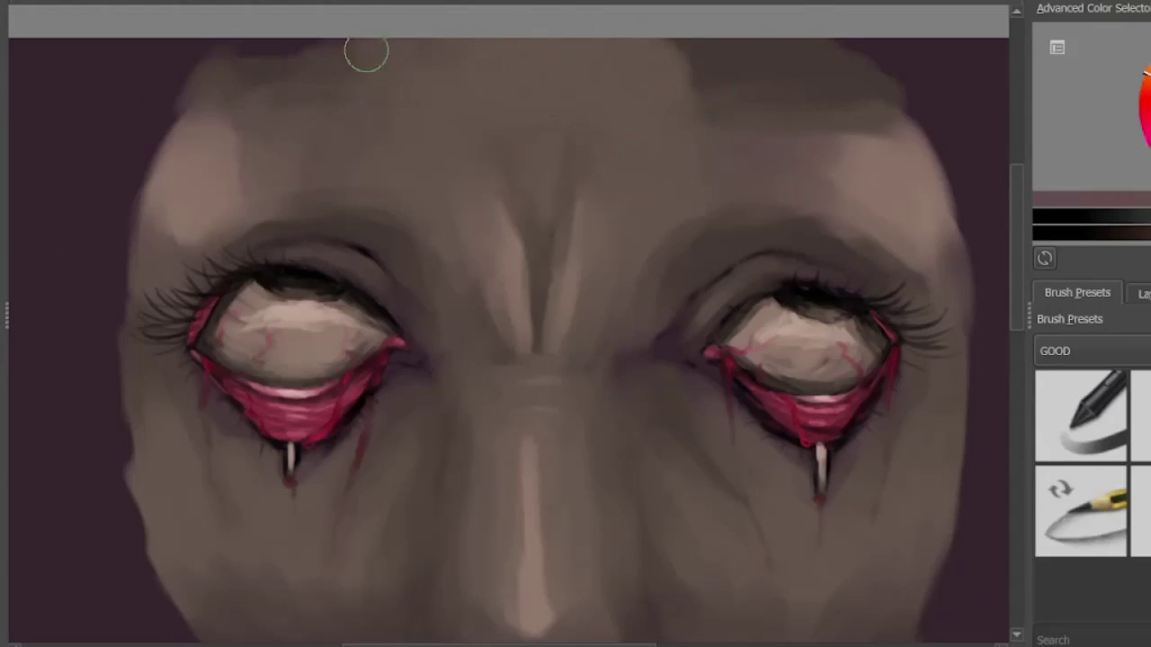
mouse_move(918, 86)
left_mouse_down()
mouse_move(725, 66)
mouse_move(704, 40)
left_mouse_up()
left_click_drag(285, 108, 269, 59)
left_click_drag(829, 74, 729, 154)
left_click_drag(305, 54, 201, 113)
scroll(724, 123, "down", 1)
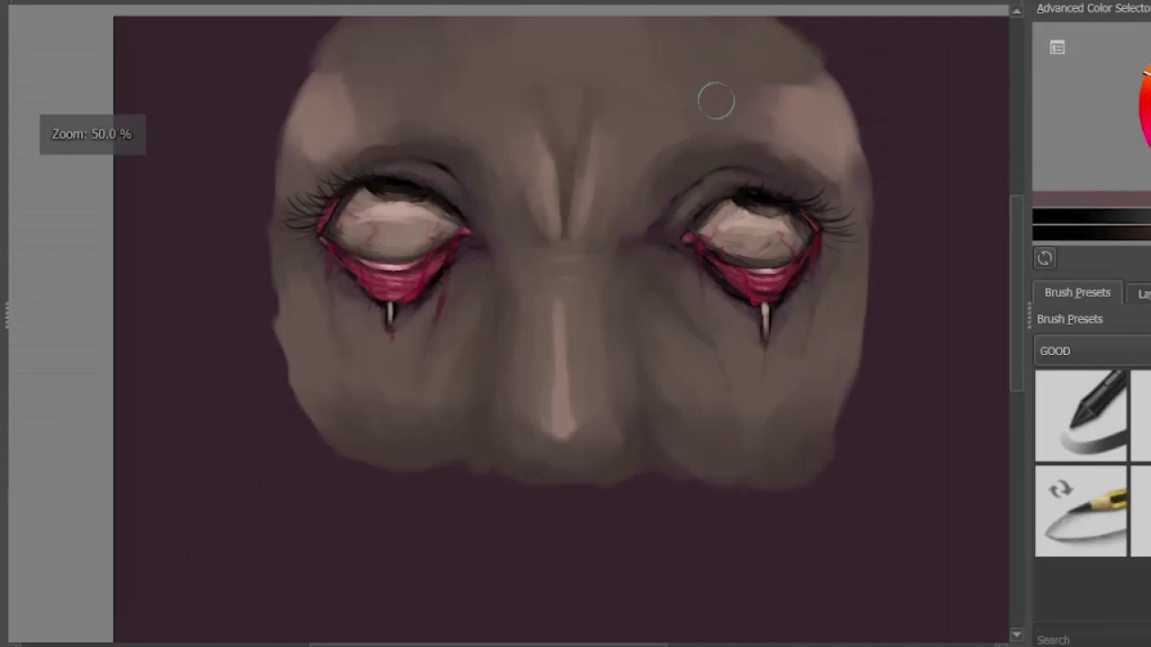
Blend sampled light brown along the upper forehead and temples, rounding the head's outline above both brows.
left_click(793, 117, "ctrl")
scroll(578, 80, "up", 1)
left_click_drag(539, 43, 697, 36)
mouse_move(496, 43)
left_mouse_down()
mouse_move(487, 88)
mouse_move(437, 45)
mouse_move(253, 119)
mouse_move(284, 91)
mouse_move(260, 49)
mouse_move(294, 128)
mouse_move(281, 36)
left_mouse_up()
left_click_drag(910, 76, 792, 36)
left_click_drag(976, 220, 979, 265)
mouse_move(823, 81)
left_mouse_down()
mouse_move(738, 22)
mouse_move(807, 88)
left_mouse_up()
left_click(783, 77, "ctrl")
left_click_drag(921, 233, 913, 242)
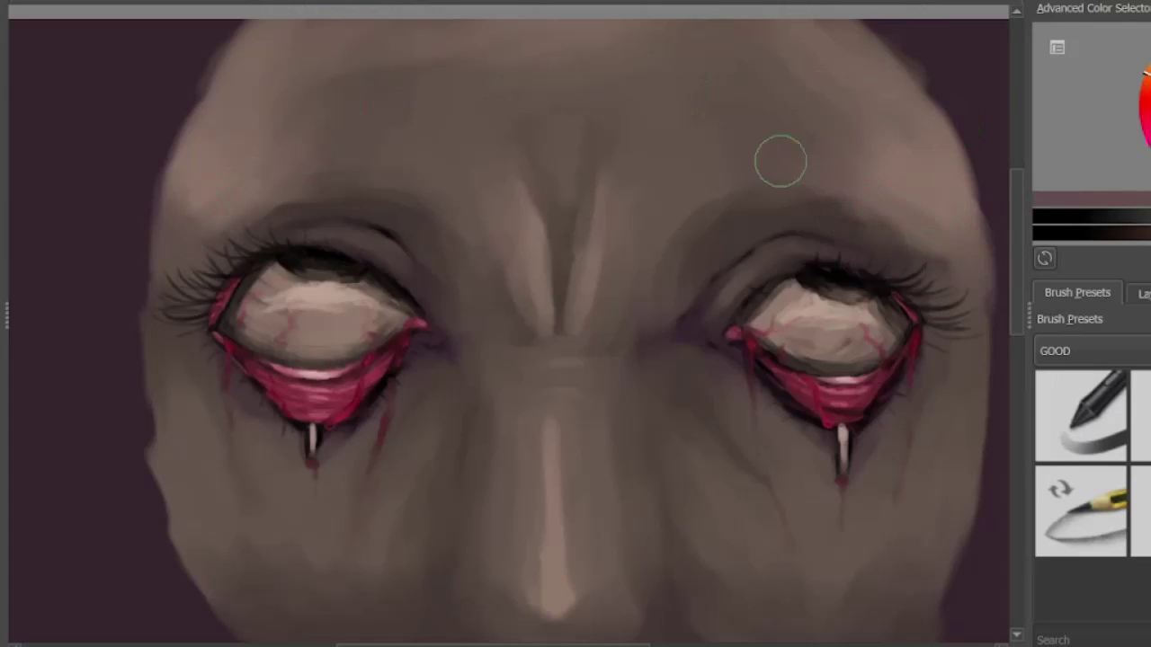
Sketch thin dark lines for the nostrils, the underside of the nose tip and the nose wings.
scroll(794, 150, "down", 1)
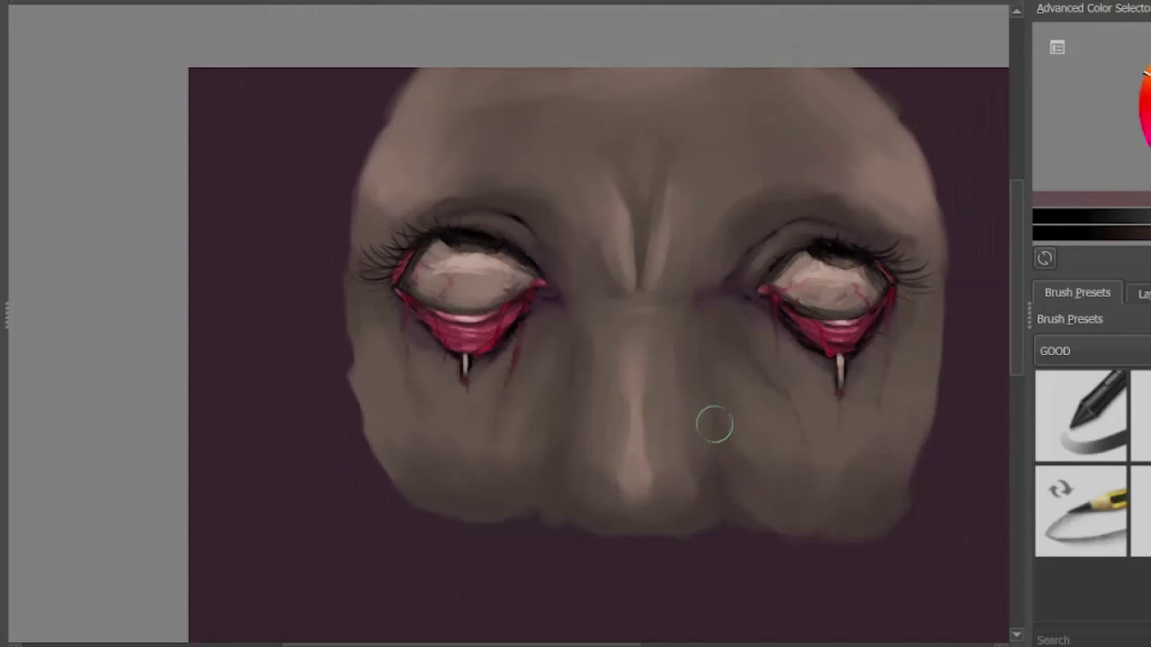
left_click(707, 433, "ctrl")
left_click(683, 495, "ctrl")
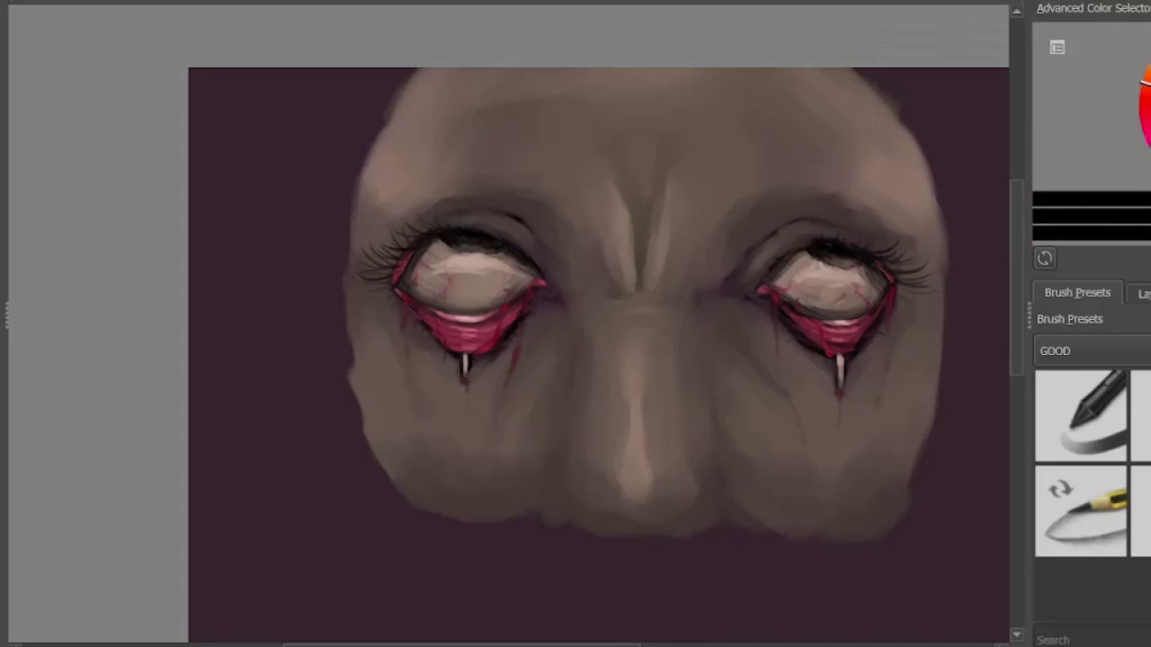
scroll(664, 487, "up", 1)
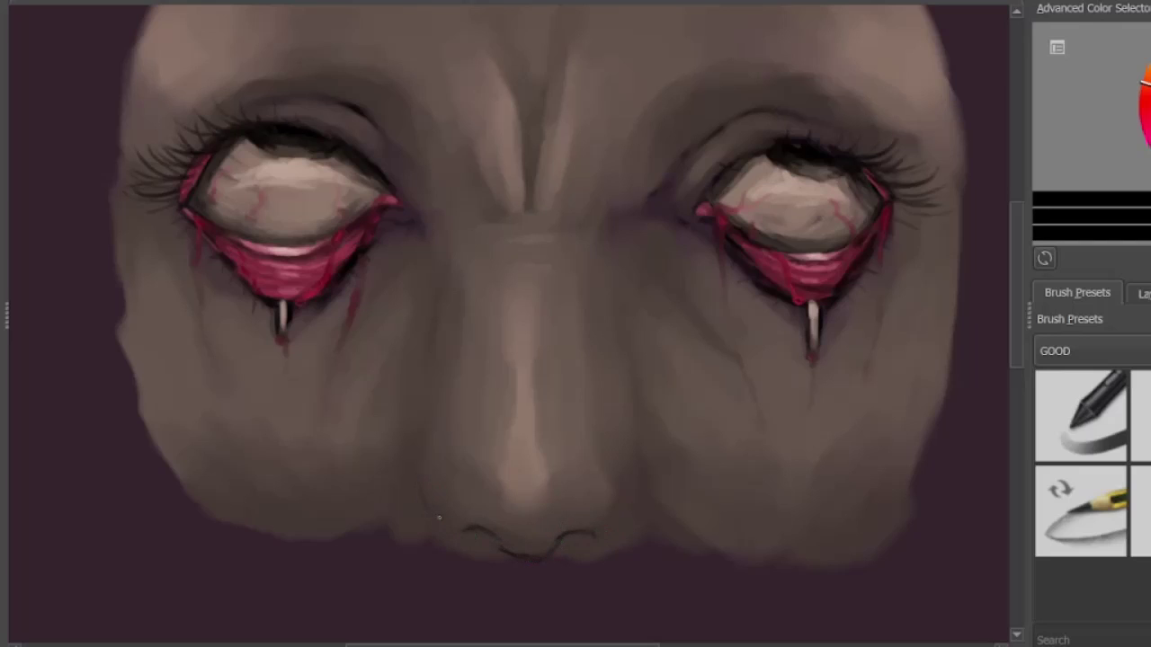
scroll(619, 519, "down", 1)
scroll(620, 338, "up", 3)
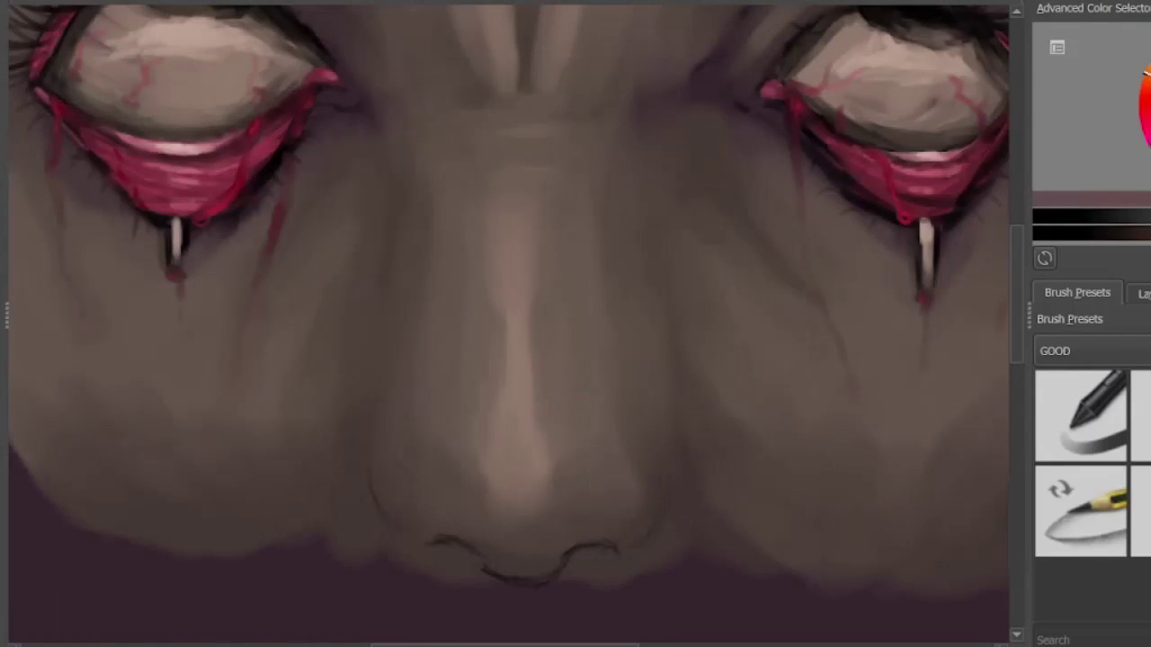
Shape the nose tip by extending and widening its light highlight and blending the surrounding skin browns.
left_click_drag(545, 531, 560, 533)
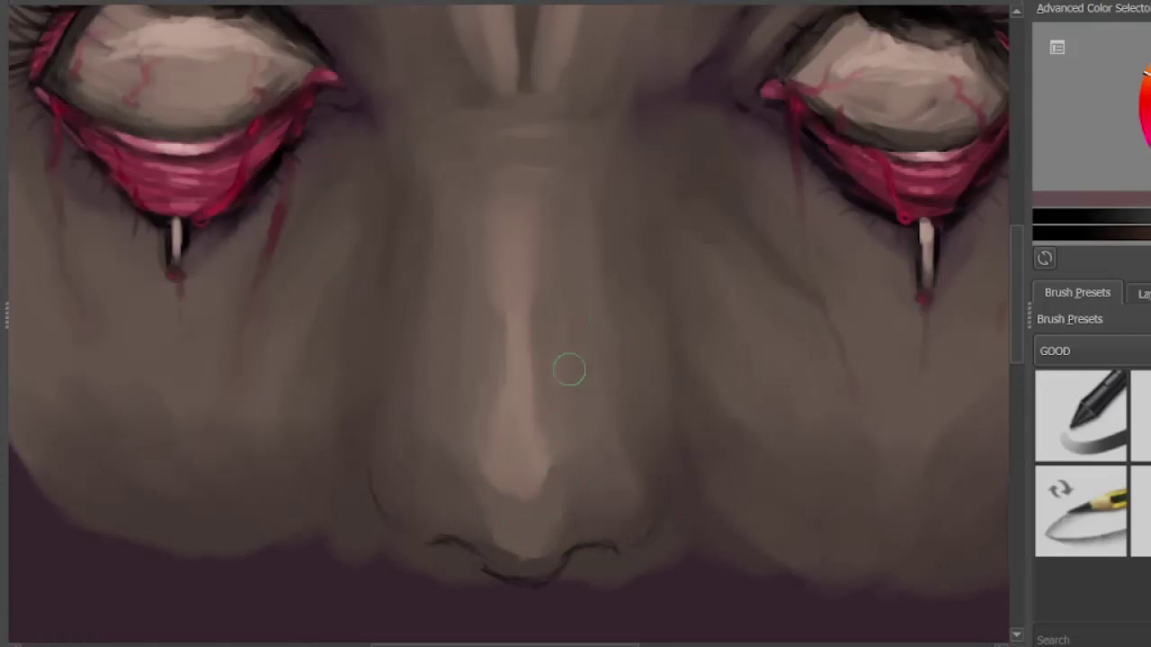
left_click_drag(569, 369, 597, 304)
left_click_drag(580, 477, 603, 446)
mouse_move(502, 450)
left_mouse_down()
mouse_move(499, 419)
mouse_move(547, 448)
left_mouse_up()
left_click(537, 412, "ctrl")
left_click_drag(583, 405, 557, 445)
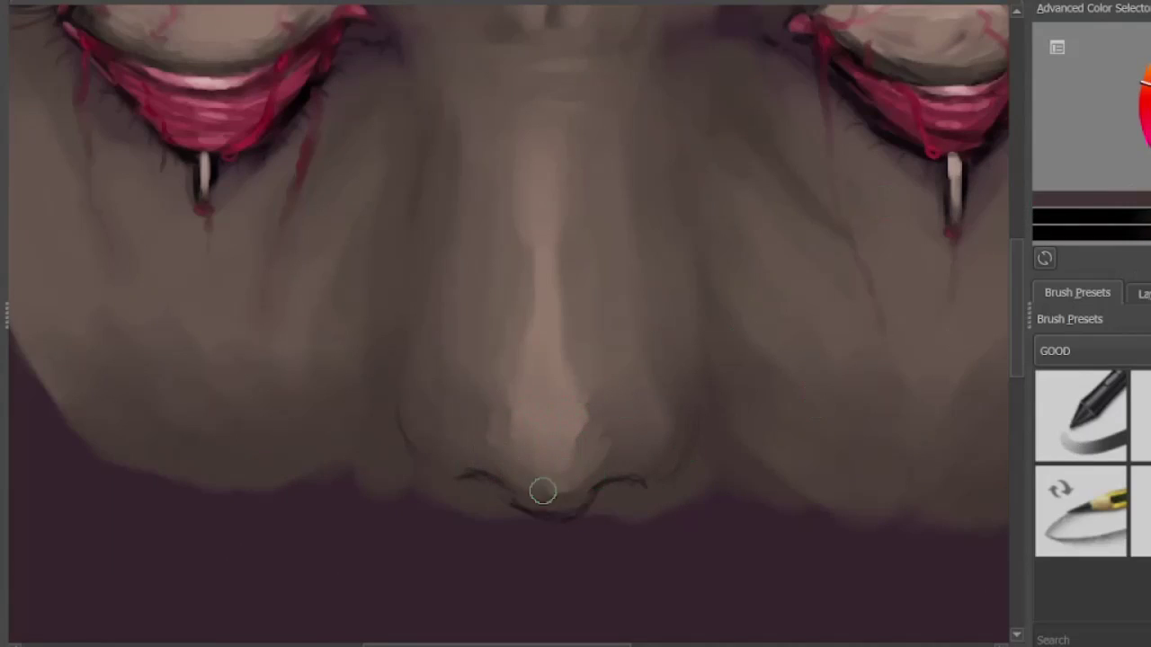
Darken the nostrils and outline both nose wings, then blend the right-hand wing's outline into the skin.
scroll(640, 405, "down", 1)
scroll(539, 450, "up", 1)
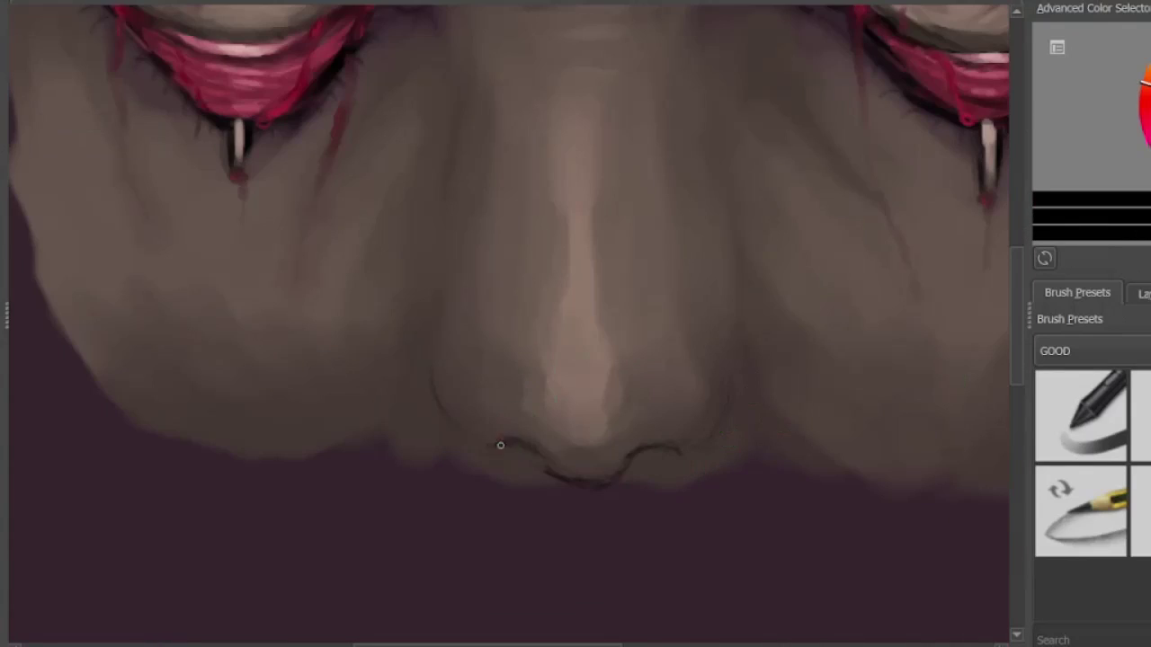
scroll(640, 359, "down", 2)
scroll(640, 360, "up", 1)
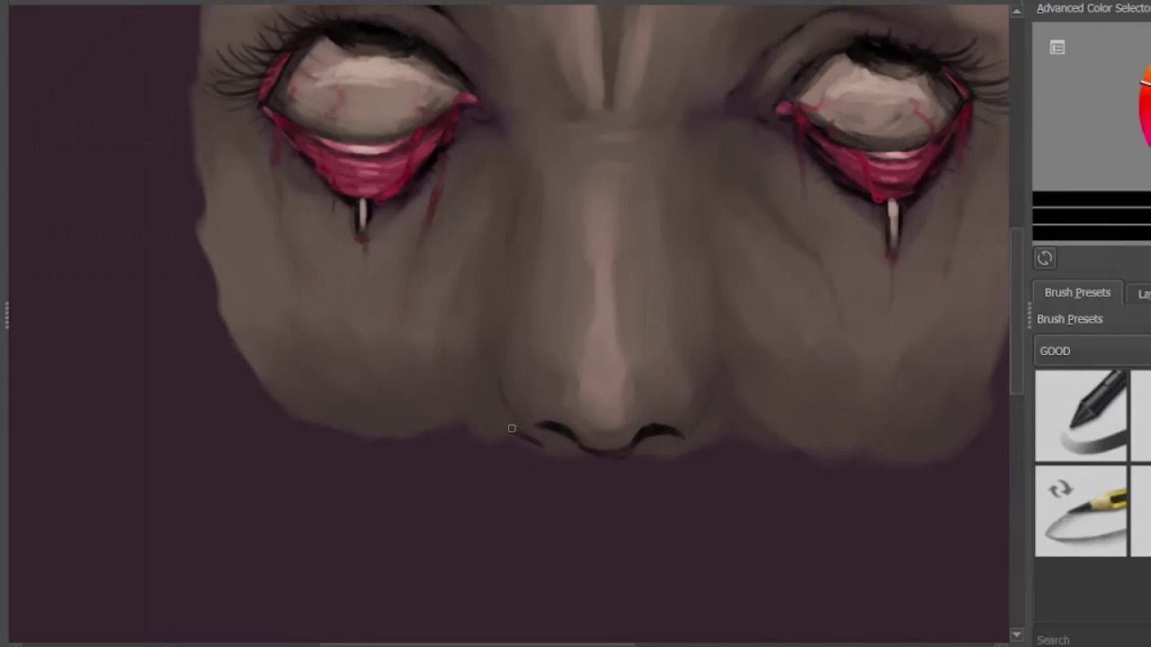
scroll(715, 267, "down", 3)
scroll(715, 267, "up", 4)
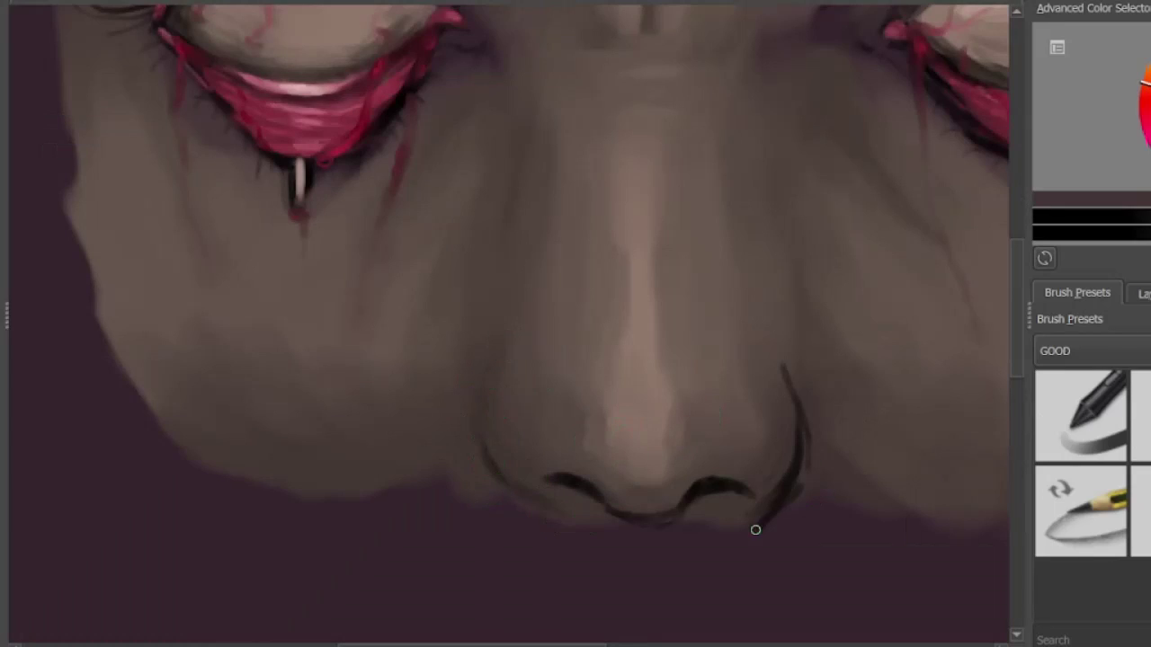
left_click_drag(756, 530, 804, 424)
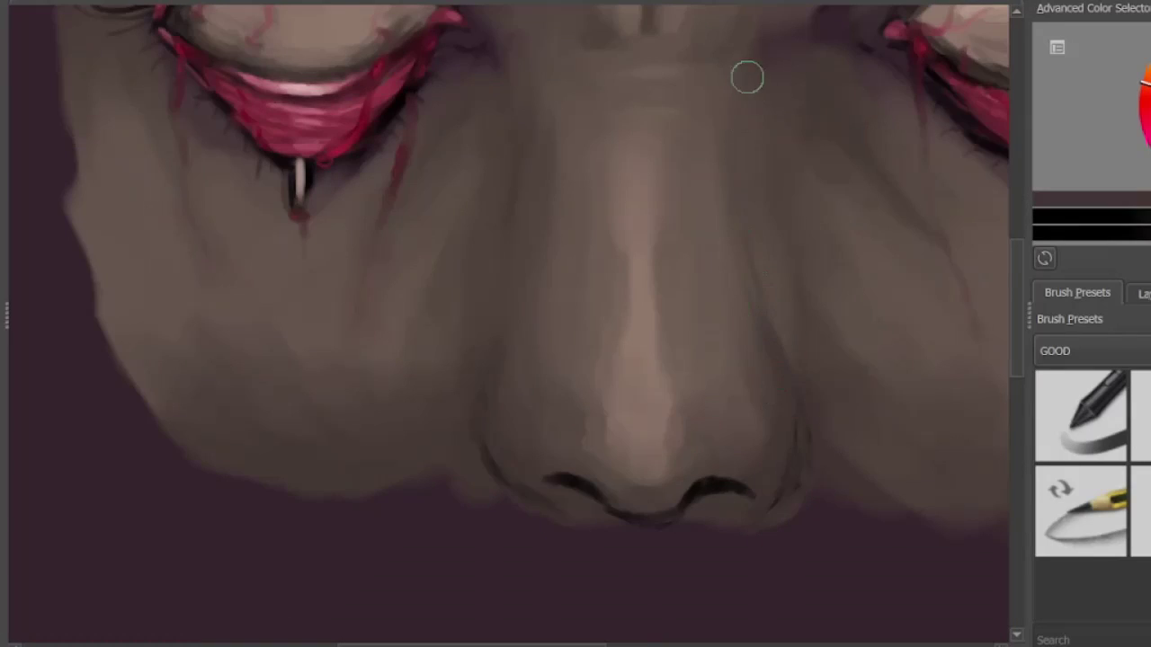
Shade both sides of the nose bridge up to the brows and blend the crease below the forehead furrow.
scroll(789, 225, "down", 2)
scroll(601, 143, "up", 1)
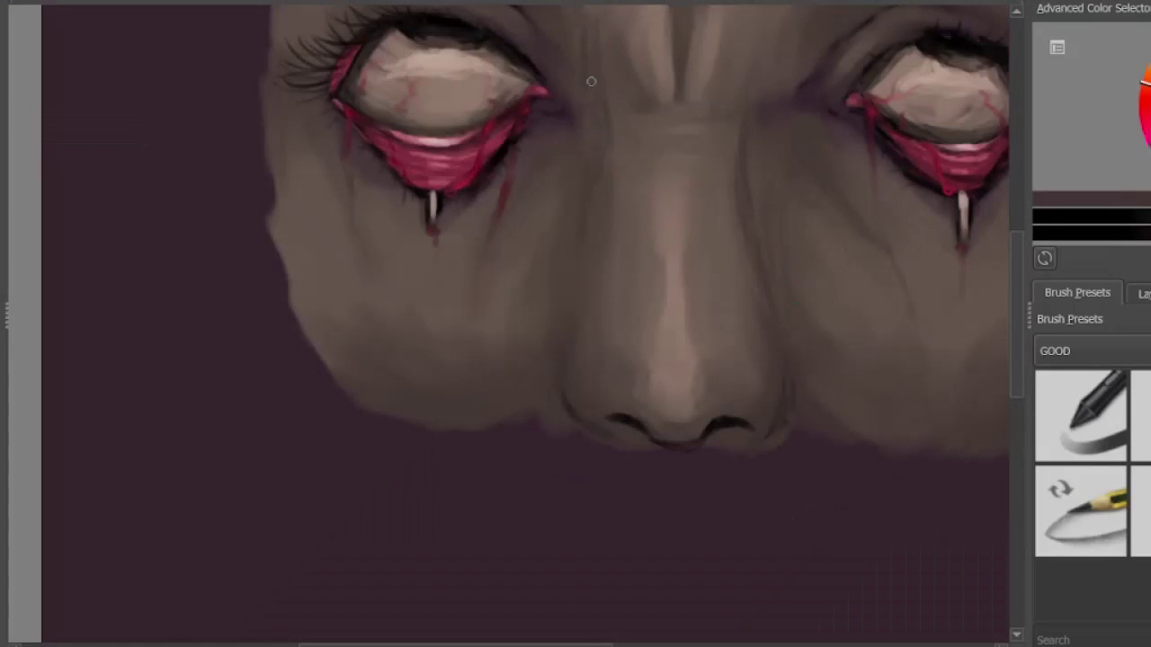
scroll(779, 57, "up", 1)
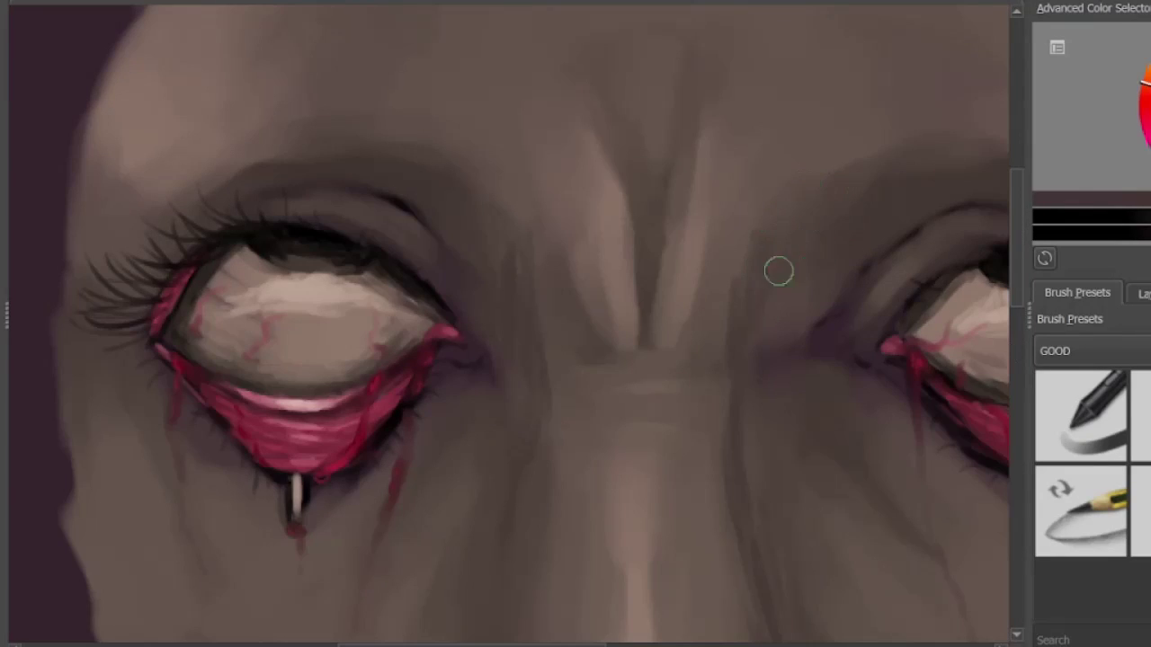
left_click_drag(491, 222, 542, 290)
left_click_drag(721, 281, 721, 345)
left_click_drag(635, 376, 571, 340)
left_click_drag(619, 397, 684, 400)
left_click(642, 414, "ctrl")
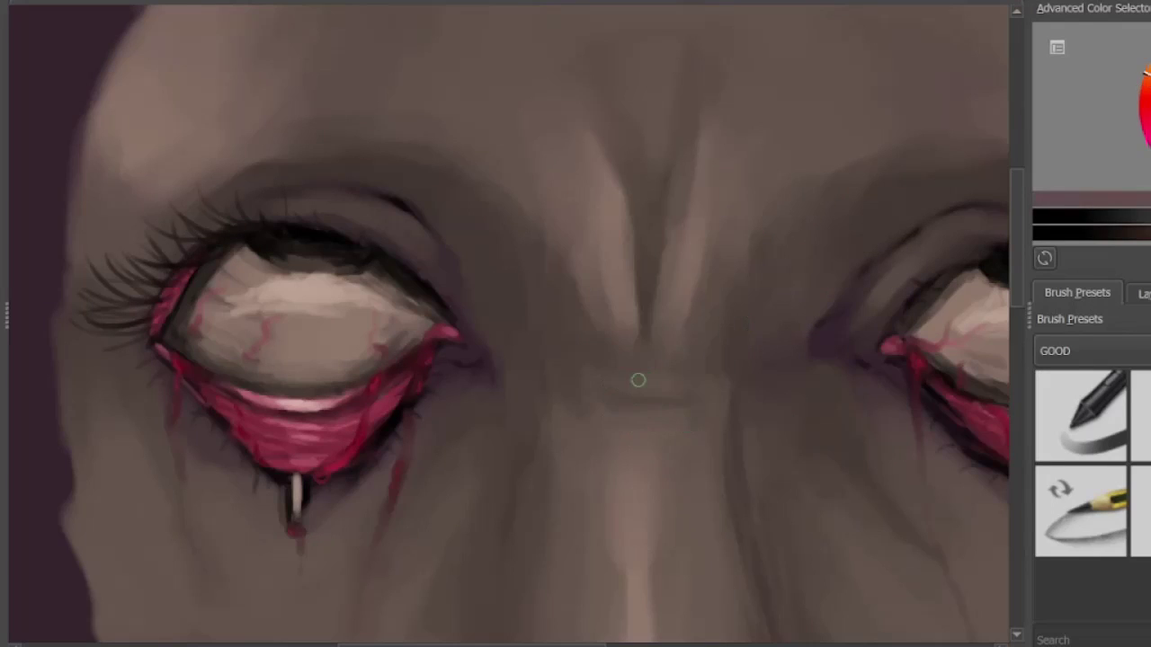
Soften the nose wing edges and thin the outer ends of the nostrils with skin brown.
scroll(629, 452, "down", 3)
scroll(668, 627, "up", 2)
left_click_drag(593, 644, 641, 644)
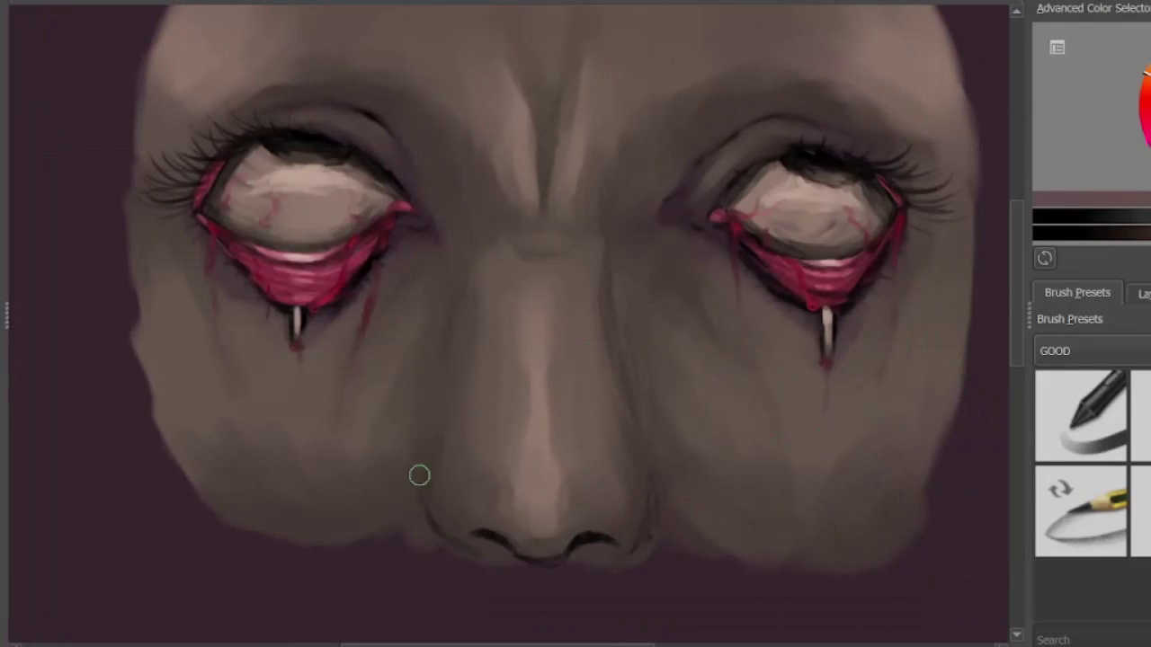
left_click_drag(585, 546, 607, 545)
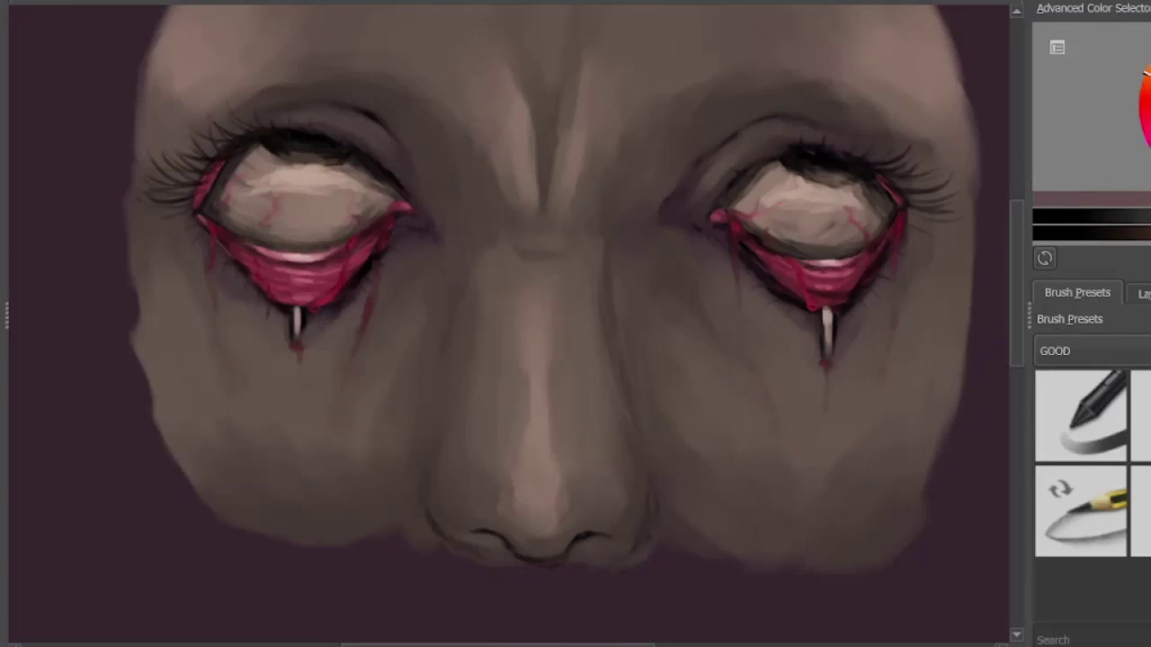
Paint a dark brown upper-lip area beneath the nose and blend it into the neighbouring cheeks.
left_click(1147, 83)
mouse_move(523, 556)
left_mouse_down()
mouse_move(547, 554)
mouse_move(472, 571)
left_mouse_up()
mouse_move(647, 543)
left_mouse_down()
mouse_move(397, 561)
mouse_move(680, 568)
left_mouse_up()
left_click(439, 573, "ctrl")
left_click_drag(503, 574, 628, 574)
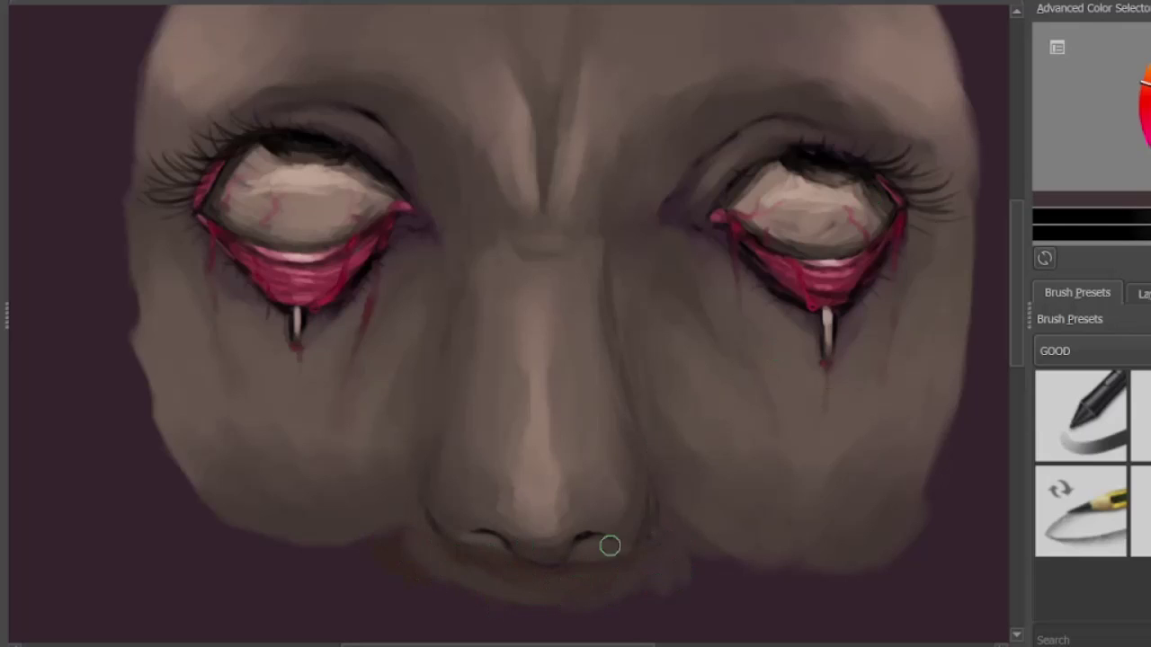
scroll(710, 425, "down", 3)
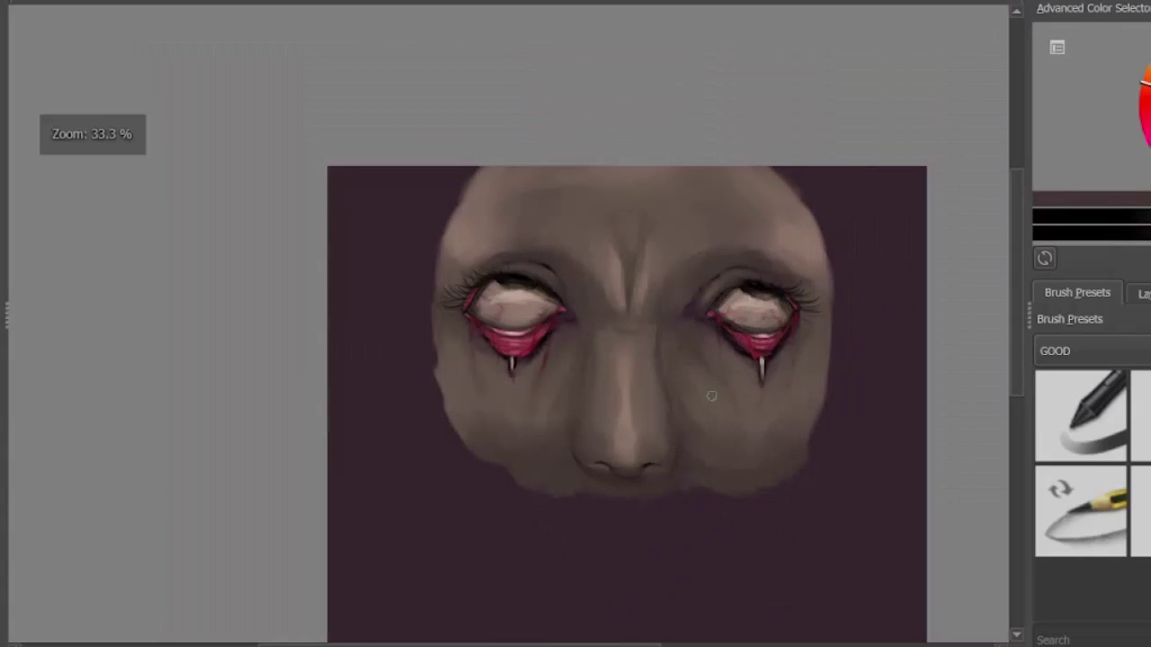
scroll(720, 463, "up", 2)
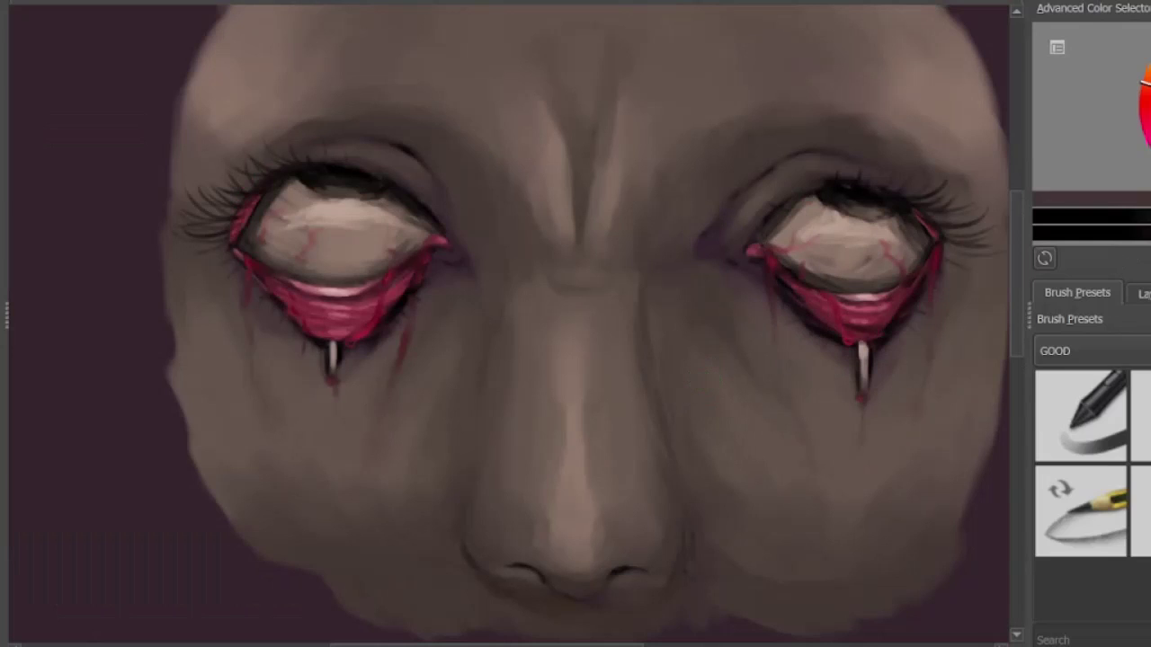
Paint dark red blood dripping from the right-hand nostril, and add pale highlights on the nose tip, bridge crease and inner eye corners.
left_click(639, 582, "ctrl")
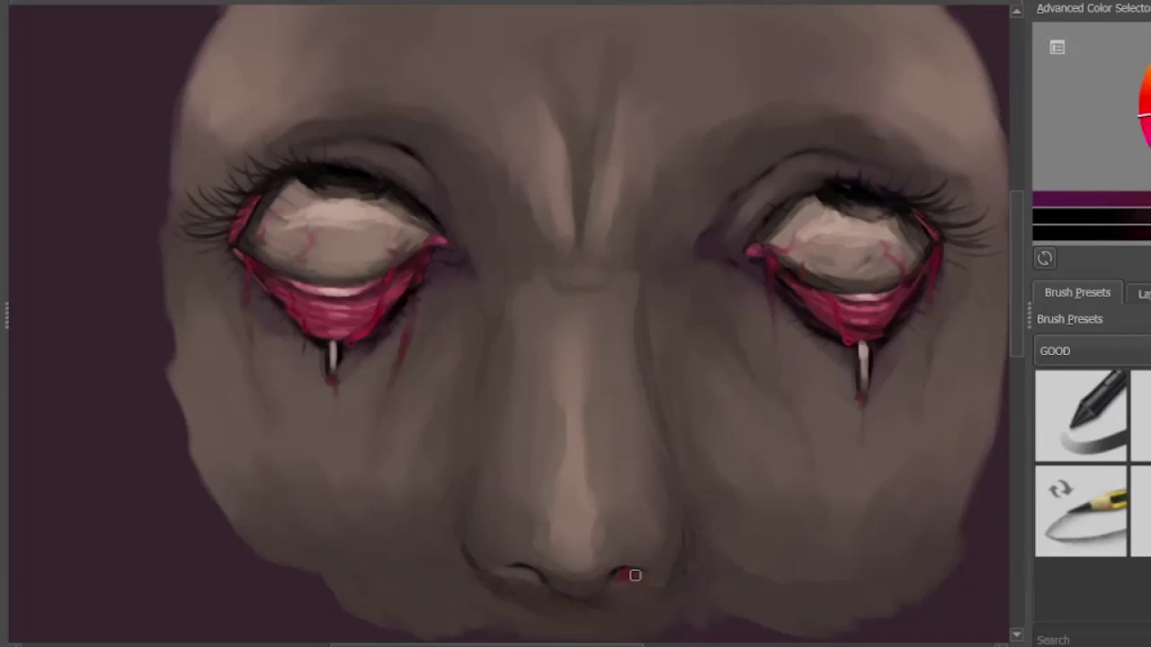
left_click(846, 238, "ctrl")
left_click_drag(567, 545, 579, 549)
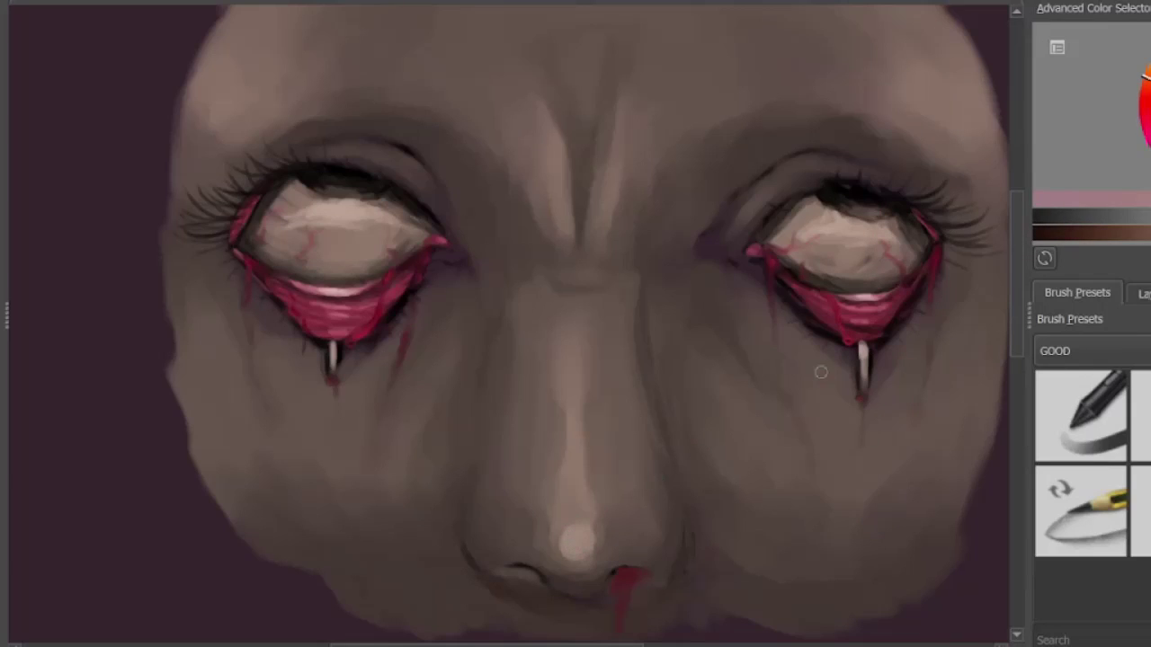
left_click(657, 477, "ctrl")
left_click(600, 447, "ctrl")
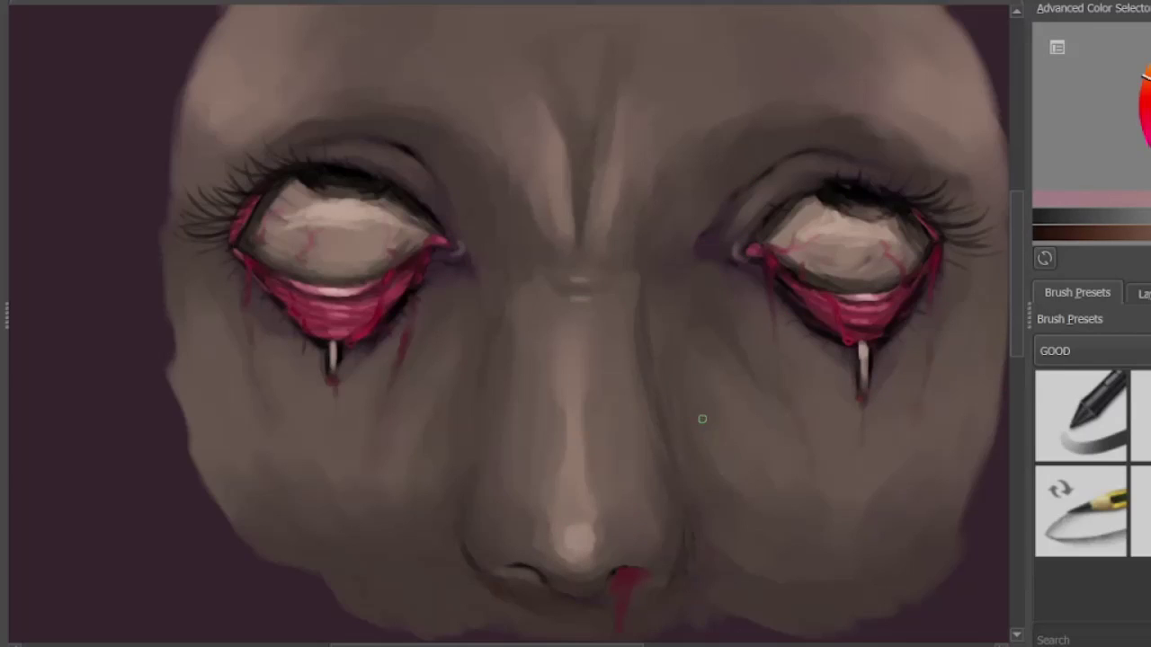
mouse_move(1016, 278)
left_mouse_down()
mouse_move(1017, 296)
mouse_move(1012, 288)
left_mouse_up()
key("minus")
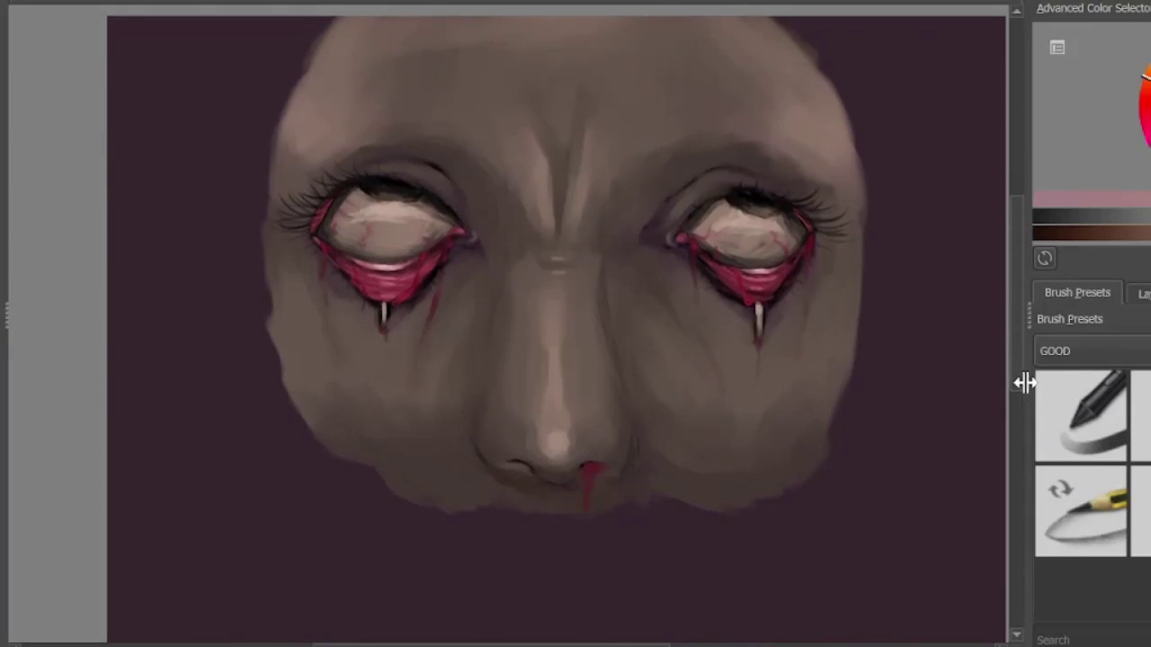